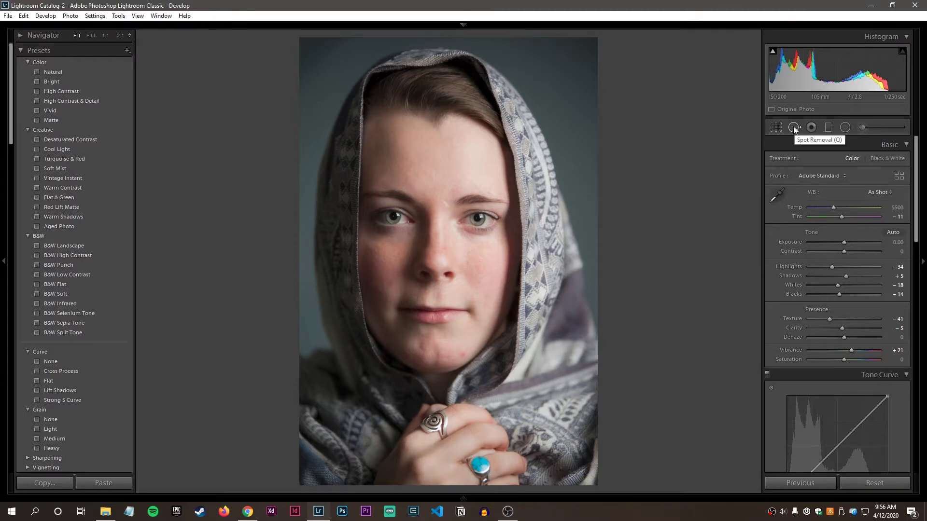
Activate the Spot Removal tool in Clone mode and set its brush size to 88.
{"action": "left_click", "coordinate": [794, 127]}
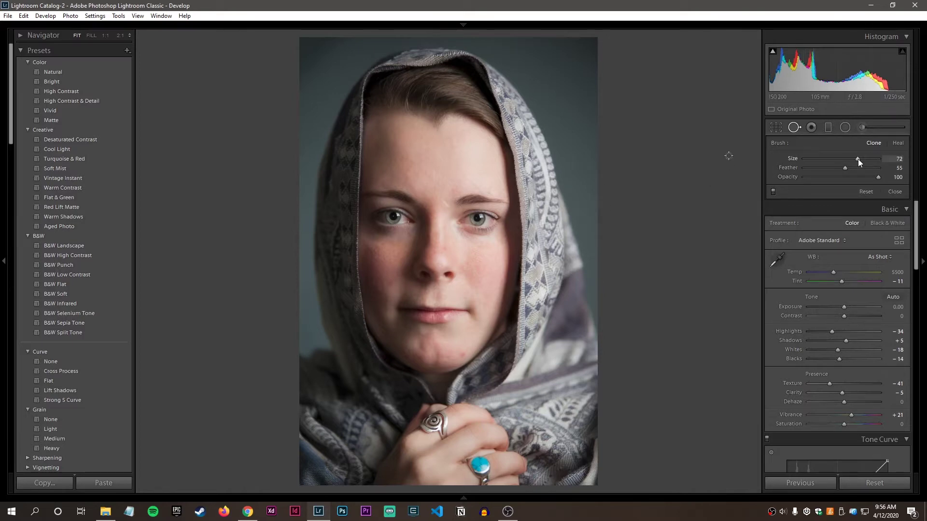
{"action": "left_click_drag", "start_coordinate": [858, 159], "coordinate": [866, 158]}
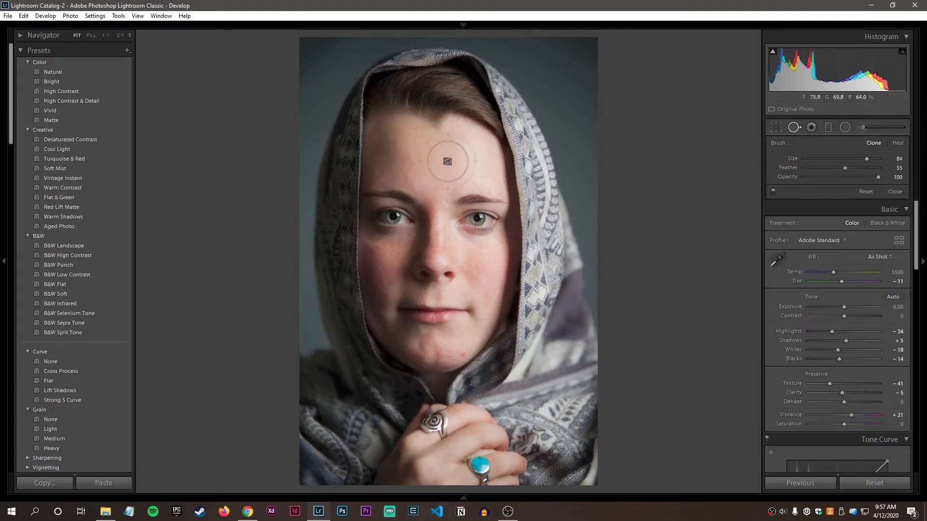
{"action": "scroll", "coordinate": [446, 163], "scroll_direction": "up", "scroll_amount": 2}
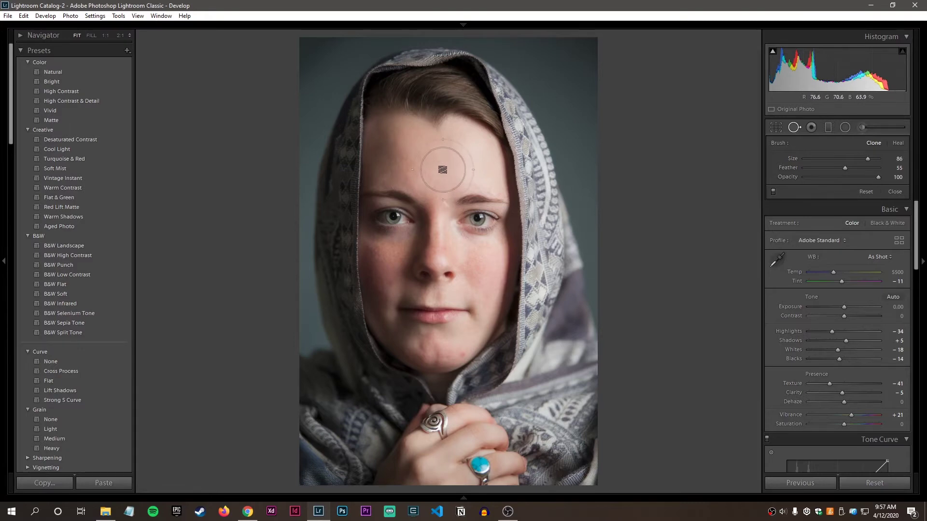
{"action": "scroll", "coordinate": [442, 166], "scroll_direction": "up", "scroll_amount": 2}
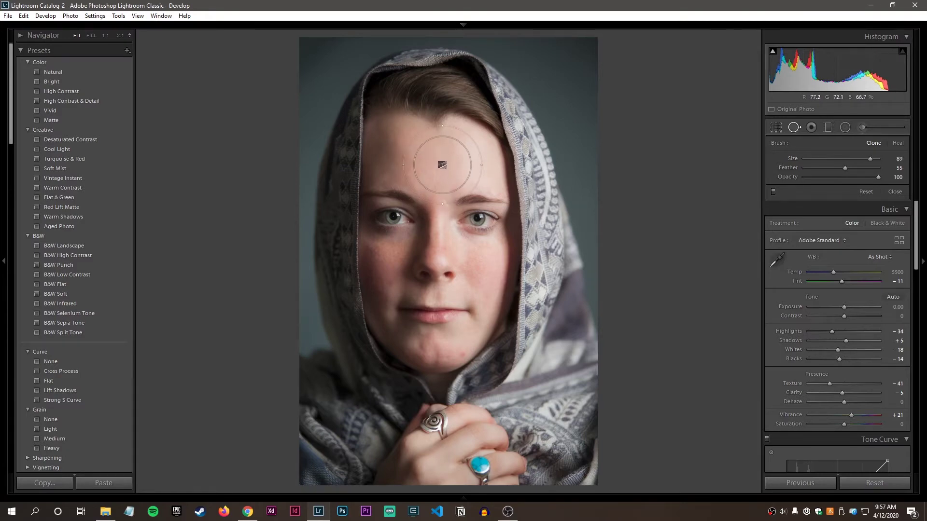
{"action": "scroll", "coordinate": [442, 165], "scroll_direction": "down", "scroll_amount": 1}
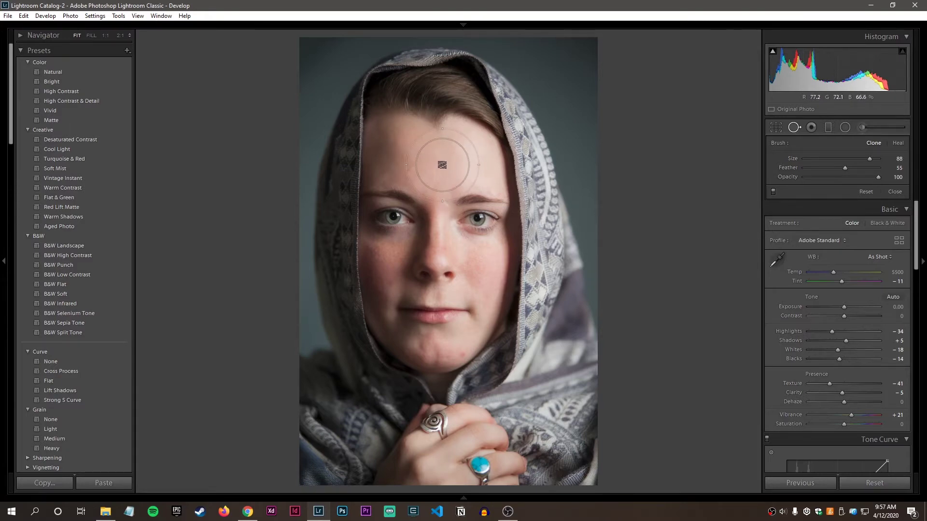
Raise the spot brush's feather to 89.
{"action": "scroll", "coordinate": [441, 165], "scroll_direction": "down", "scroll_amount": 2, "text": "shift"}
{"action": "scroll", "coordinate": [442, 164], "scroll_direction": "up", "scroll_amount": 1, "text": "shift"}
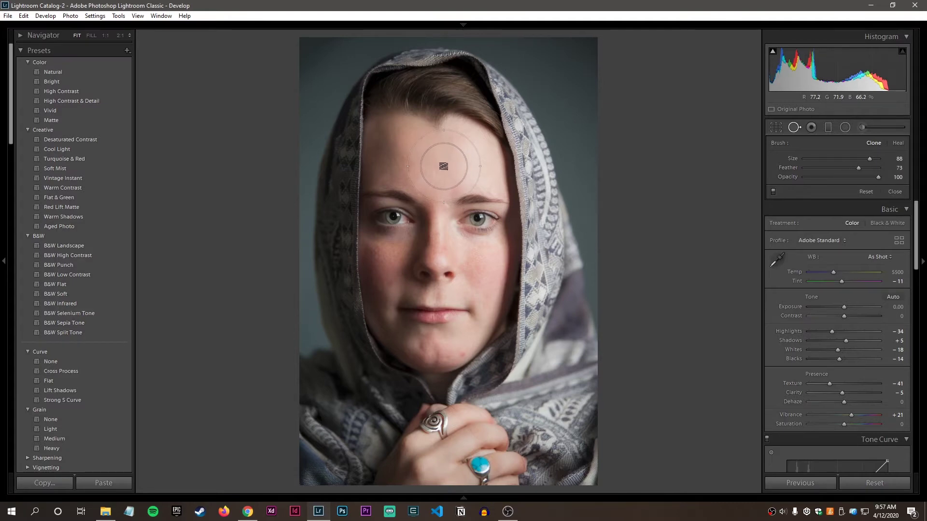
{"action": "scroll", "coordinate": [444, 165], "scroll_direction": "up", "scroll_amount": 4, "text": "shift"}
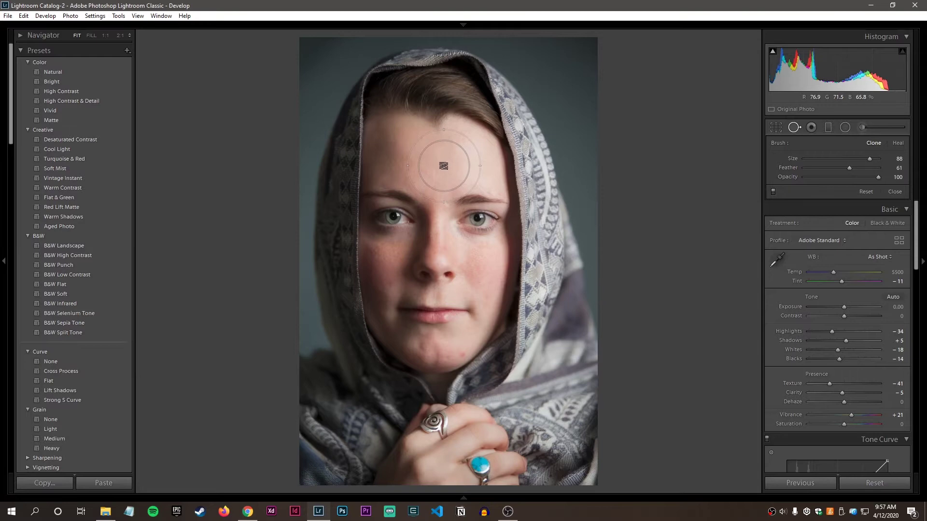
{"action": "scroll", "coordinate": [443, 165], "scroll_direction": "up", "scroll_amount": 4, "text": "shift"}
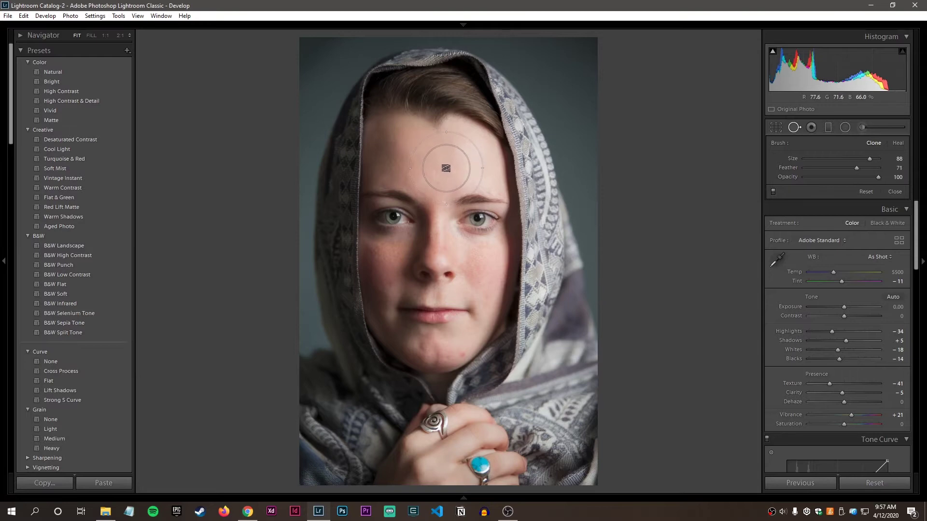
{"action": "scroll", "coordinate": [445, 166], "scroll_direction": "up", "scroll_amount": 8, "text": "shift"}
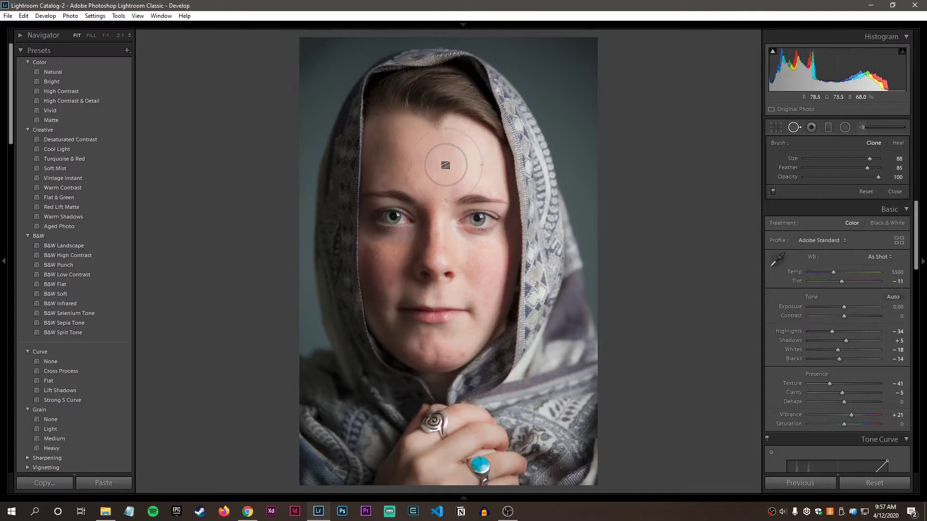
{"action": "scroll", "coordinate": [445, 165], "scroll_direction": "down", "scroll_amount": 2, "text": "shift"}
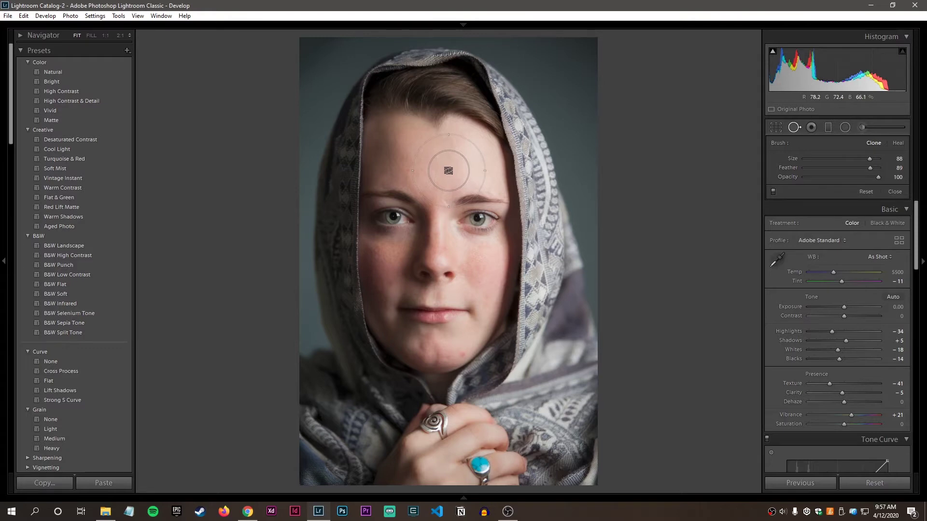
Lower the spot brush's feather to 3 for a hard edge.
{"action": "key", "text": "shift+bracketleft"}
{"action": "key", "text": "shift+bracketleft"}
{"action": "key", "text": "shift+bracketleft"}
{"action": "key", "text": "shift+bracketleft"}
{"action": "key", "text": "shift+bracketleft"}
{"action": "key", "text": "shift+bracketleft"}
{"action": "key", "text": "shift+bracketleft"}
{"action": "key", "text": "shift+bracketleft"}
{"action": "key", "text": "shift+bracketleft"}
{"action": "key", "text": "shift+bracketleft"}
{"action": "key", "text": "shift+bracketleft"}
{"action": "key", "text": "shift+bracketleft"}
{"action": "key", "text": "shift+bracketleft"}
{"action": "key", "text": "shift+bracketleft"}
{"action": "key", "text": "shift+bracketleft"}
{"action": "key", "text": "shift+bracketleft"}
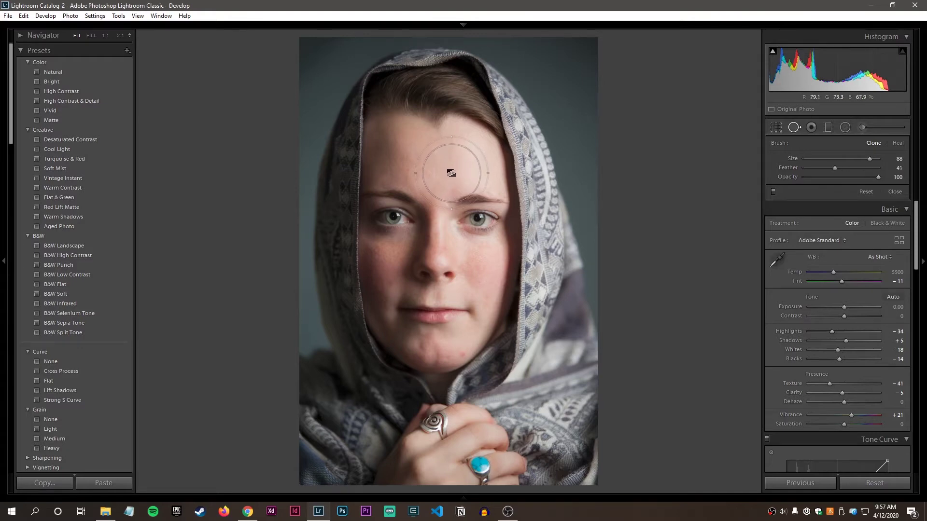
{"action": "key", "text": "shift+bracketleft"}
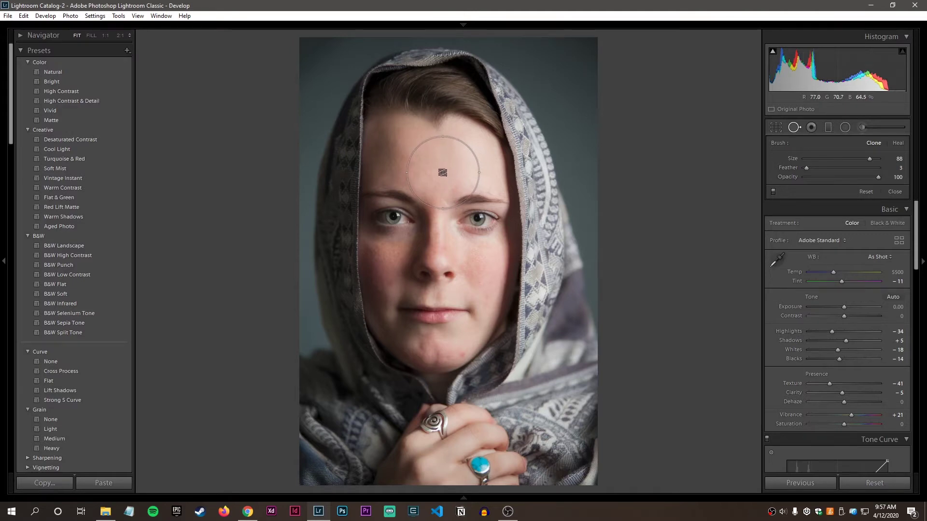
Raise the spot brush's feather to 87 for a soft edge.
{"action": "key", "text": "shift+bracketright"}
{"action": "key", "text": "shift+bracketright"}
{"action": "key", "text": "shift+bracketright"}
{"action": "key", "text": "shift+bracketright"}
{"action": "key", "text": "shift+bracketright"}
{"action": "key", "text": "shift+bracketright"}
{"action": "key", "text": "shift+bracketright"}
{"action": "key", "text": "shift+bracketright"}
{"action": "key", "text": "shift+bracketright"}
{"action": "key", "text": "shift+bracketright"}
{"action": "key", "text": "shift+bracketright"}
{"action": "key", "text": "shift+bracketright"}
{"action": "key", "text": "shift+bracketright"}
{"action": "key", "text": "shift+bracketright"}
{"action": "key", "text": "shift+bracketright"}
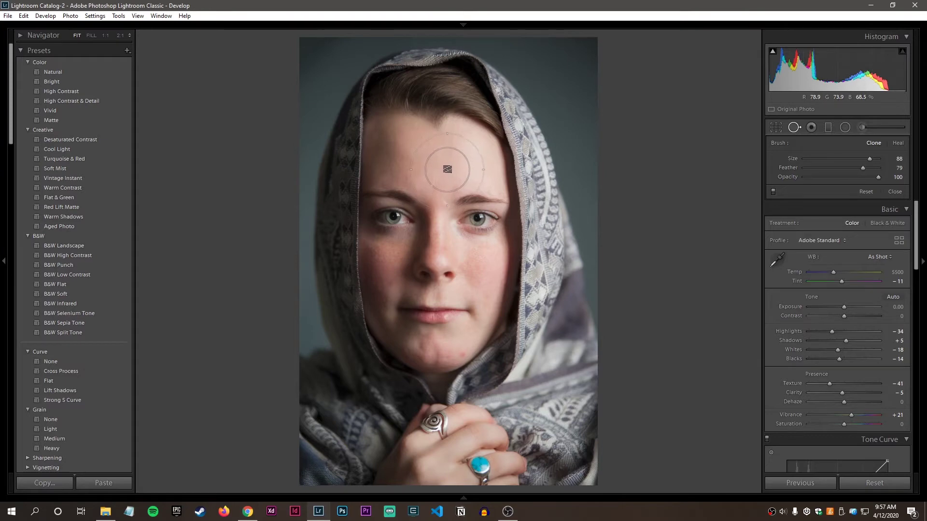
{"action": "key", "text": "shift+bracketright"}
{"action": "key", "text": "shift+bracketright"}
{"action": "key", "text": "shift+bracketleft"}
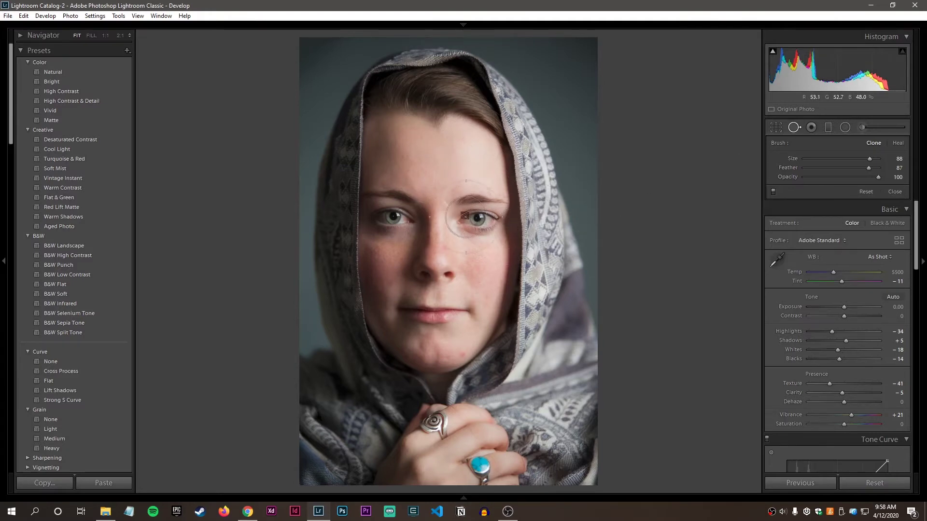
Set the spot brush to size 80 with feather 61 over the forehead at 1:1 zoom.
{"action": "key", "text": "z"}
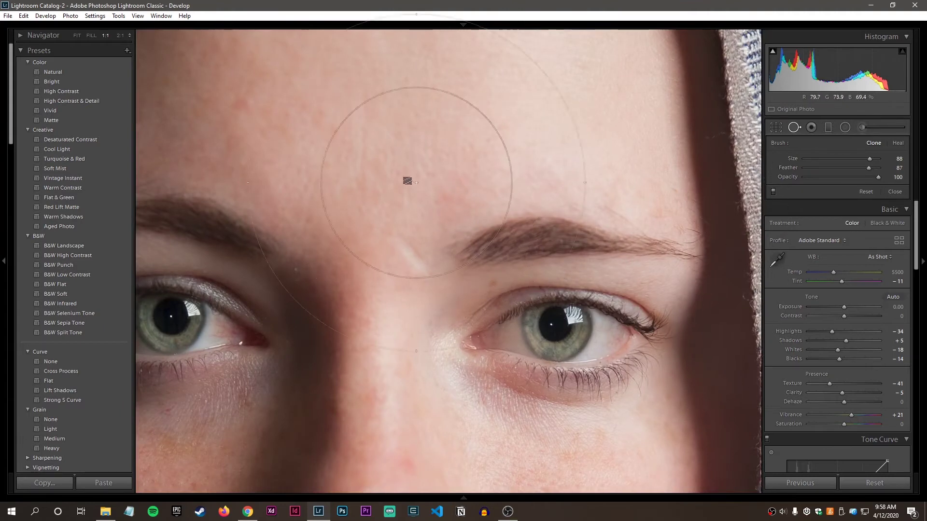
{"action": "scroll", "coordinate": [433, 188], "scroll_direction": "down", "scroll_amount": 2}
{"action": "key", "text": "shift+bracketleft"}
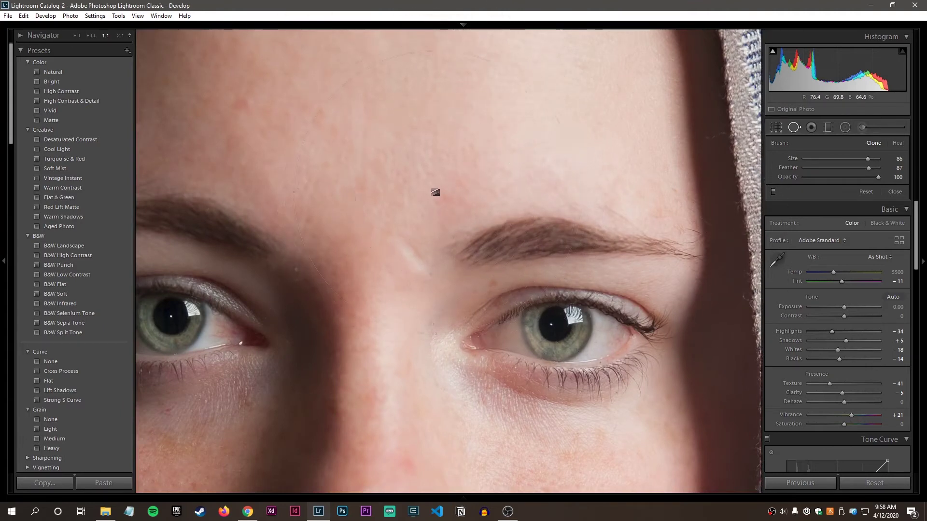
{"action": "scroll", "coordinate": [424, 188], "scroll_direction": "down", "scroll_amount": 2}
{"action": "scroll", "coordinate": [420, 181], "scroll_direction": "down", "scroll_amount": 4}
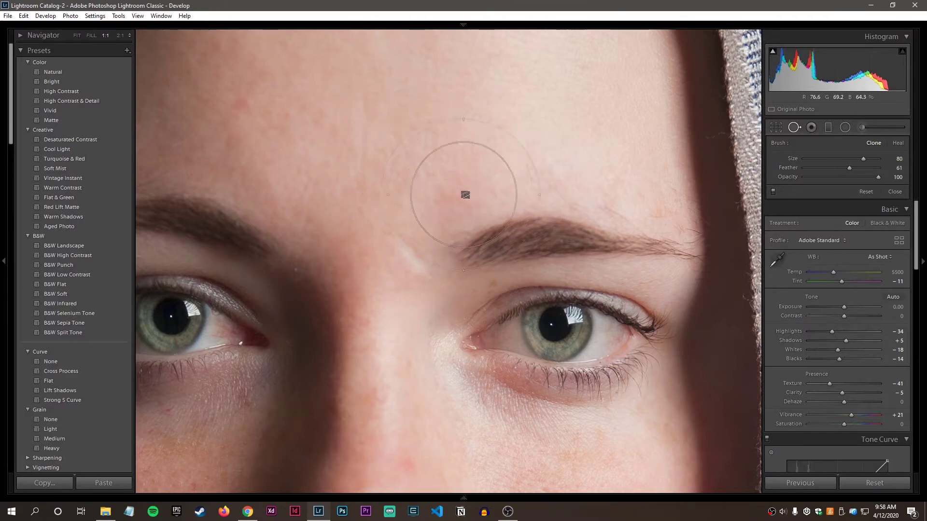
Set the spot brush size to 75 over the cheek below the eye.
{"action": "left_click", "coordinate": [432, 158]}
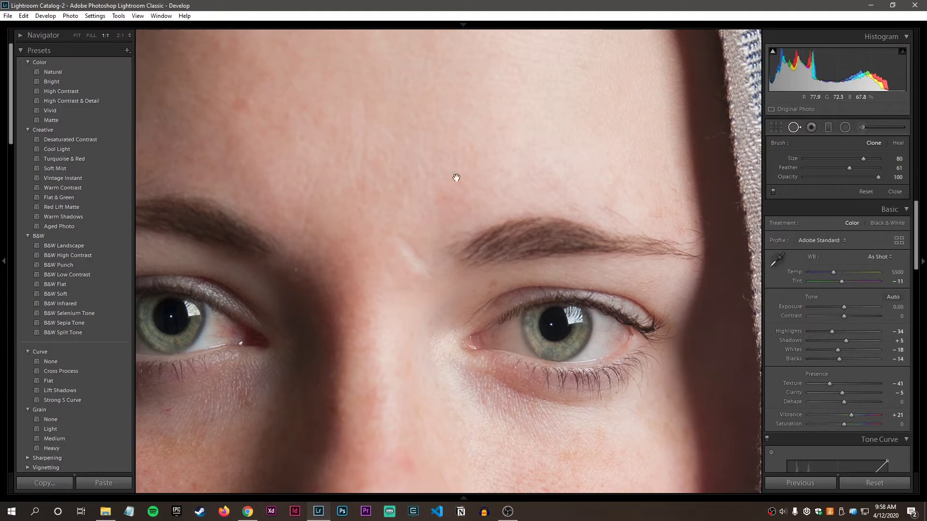
{"action": "left_click_drag", "start_coordinate": [455, 176], "coordinate": [426, 141]}
{"action": "left_click_drag", "start_coordinate": [523, 206], "coordinate": [445, 56]}
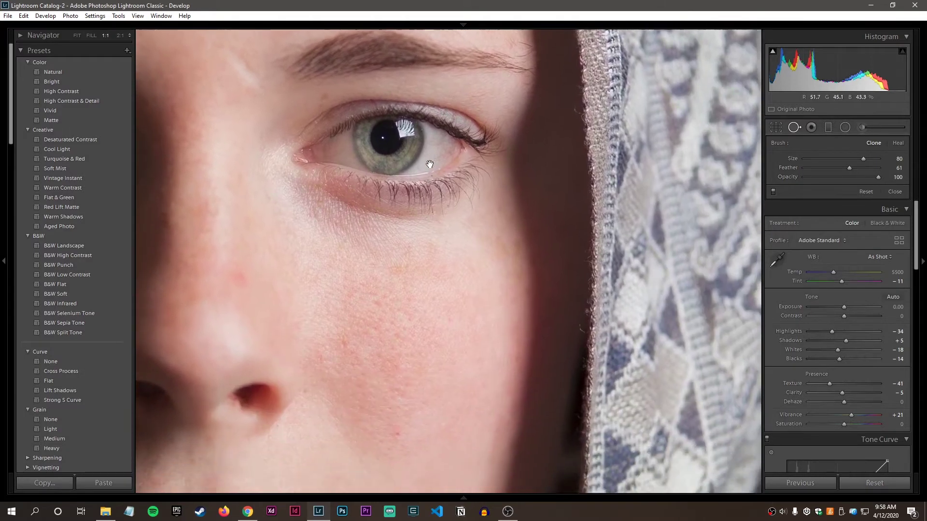
{"action": "left_click_drag", "start_coordinate": [416, 209], "coordinate": [448, 218]}
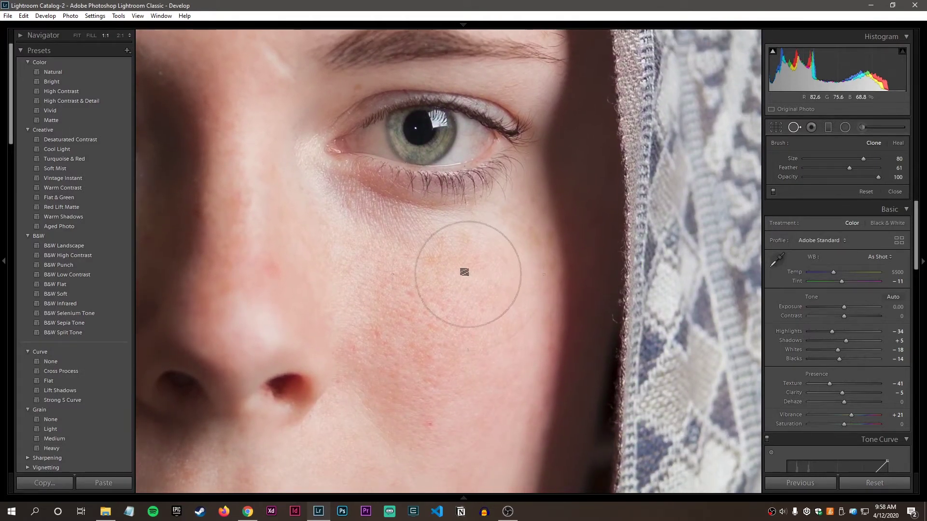
{"action": "mouse_move", "coordinate": [370, 130]}
{"action": "left_mouse_down"}
{"action": "mouse_move", "coordinate": [433, 203]}
{"action": "mouse_move", "coordinate": [400, 158]}
{"action": "left_mouse_up"}
{"action": "mouse_move", "coordinate": [482, 262]}
{"action": "left_mouse_down"}
{"action": "mouse_move", "coordinate": [412, 201]}
{"action": "mouse_move", "coordinate": [410, 276]}
{"action": "left_mouse_up"}
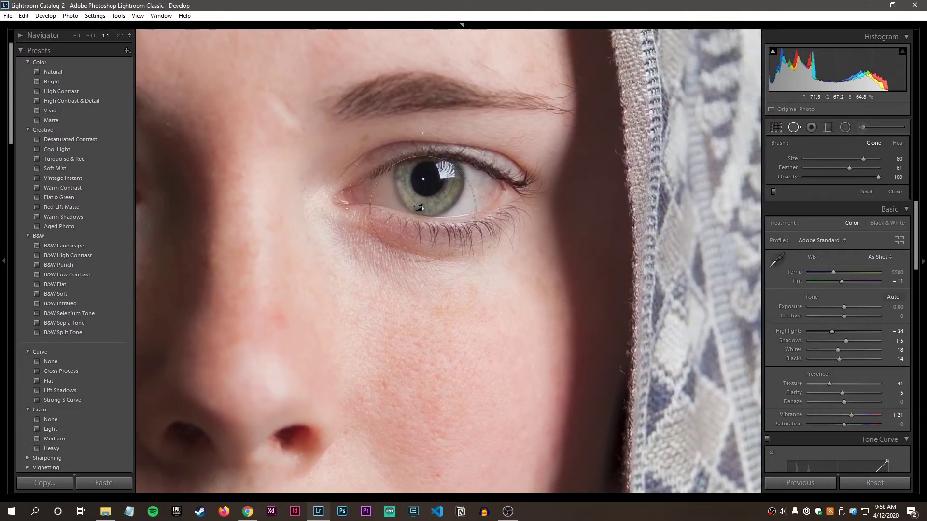
{"action": "scroll", "coordinate": [436, 274], "scroll_direction": "down", "scroll_amount": 1}
{"action": "scroll", "coordinate": [436, 274], "scroll_direction": "down", "scroll_amount": 3}
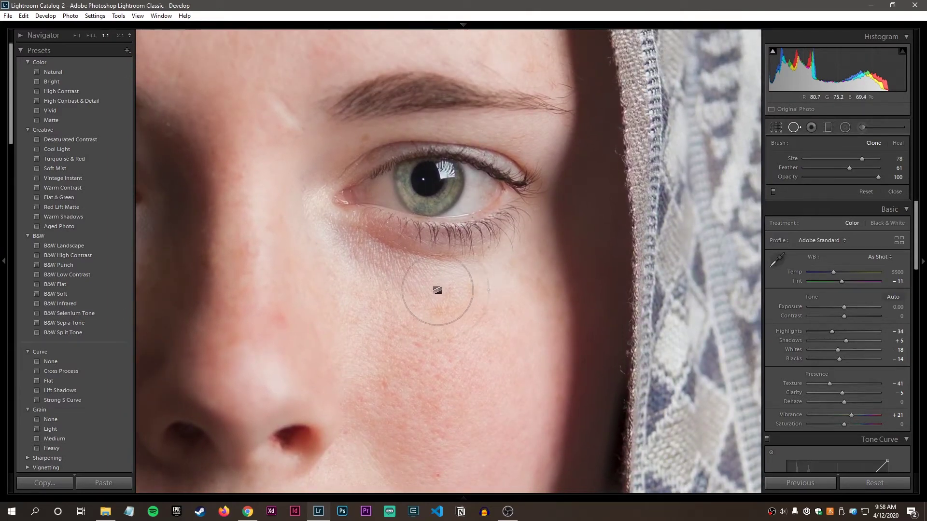
{"action": "scroll", "coordinate": [437, 301], "scroll_direction": "down", "scroll_amount": 10}
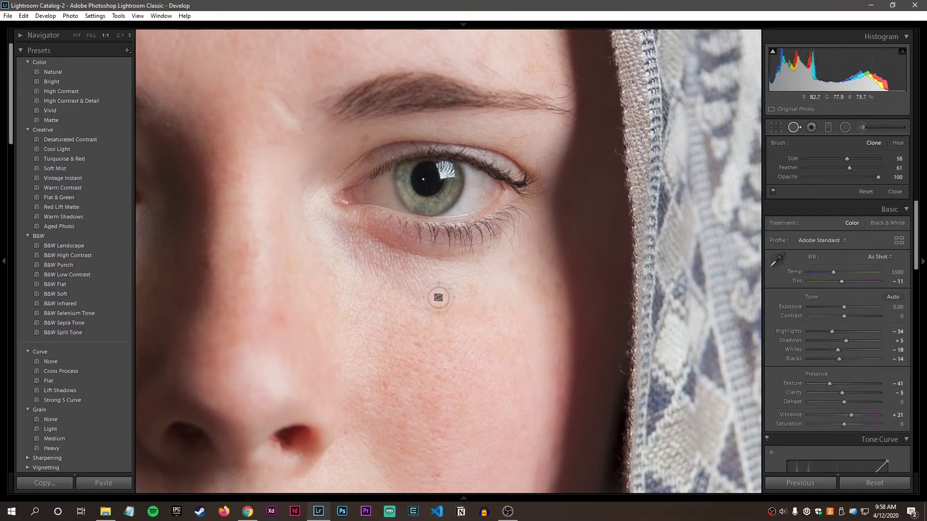
{"action": "scroll", "coordinate": [436, 294], "scroll_direction": "up", "scroll_amount": 10}
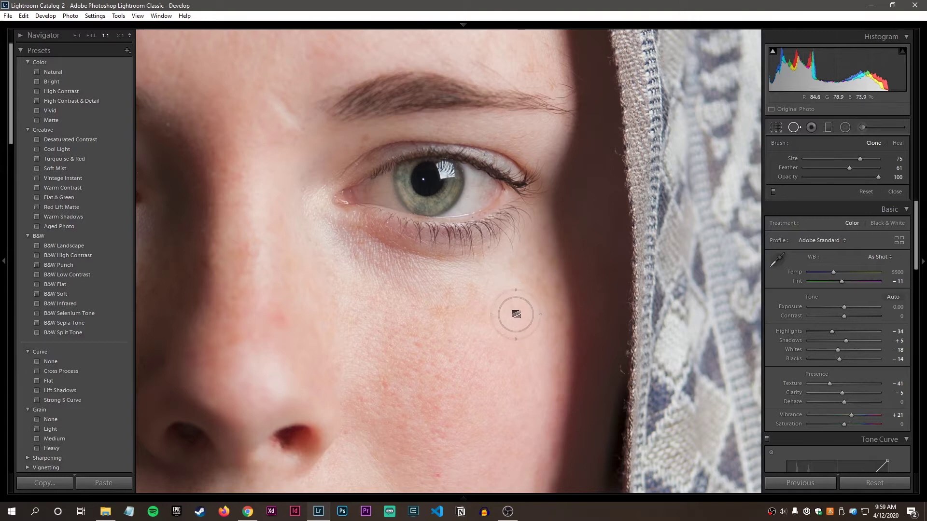
Clone over the small red blemish on the cheek with a size 43 spot sourced from the scarf's blue pattern, and close Spot Removal.
{"action": "left_click_drag", "start_coordinate": [518, 315], "coordinate": [482, 289]}
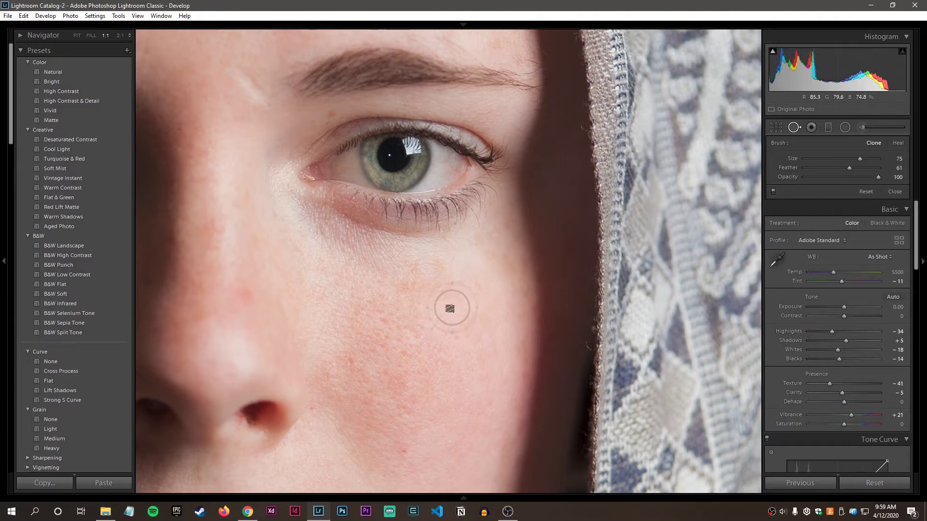
{"action": "left_click_drag", "start_coordinate": [439, 358], "coordinate": [451, 263]}
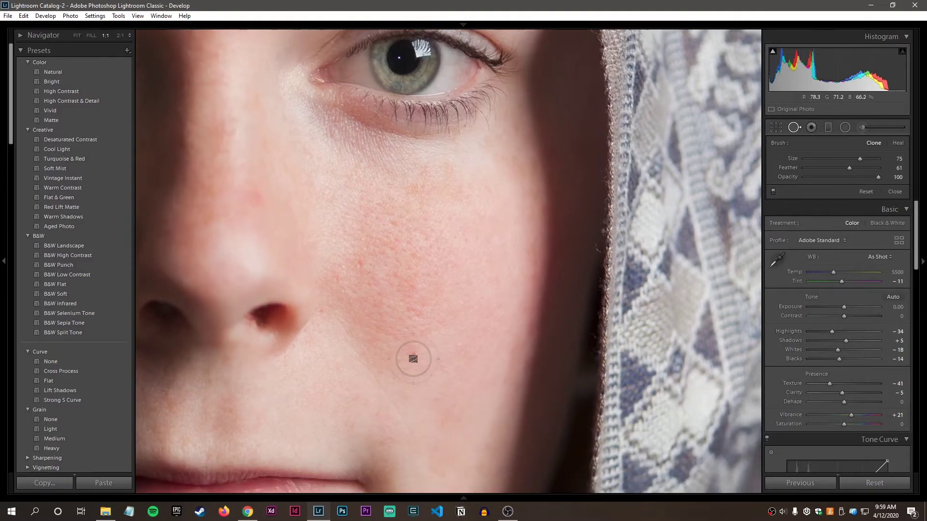
{"action": "scroll", "coordinate": [413, 355], "scroll_direction": "down", "scroll_amount": 3}
{"action": "scroll", "coordinate": [415, 355], "scroll_direction": "down", "scroll_amount": 1}
{"action": "left_click_drag", "start_coordinate": [454, 360], "coordinate": [466, 302]}
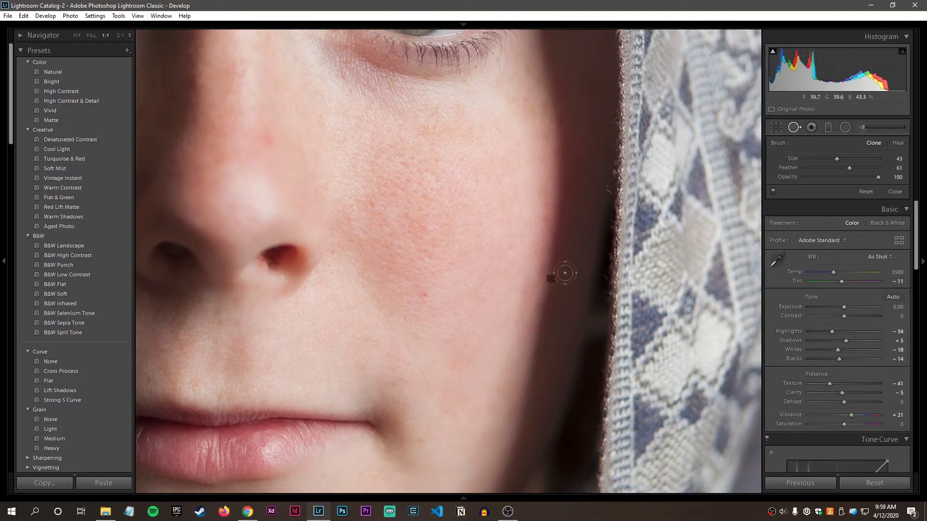
{"action": "left_click", "coordinate": [425, 295]}
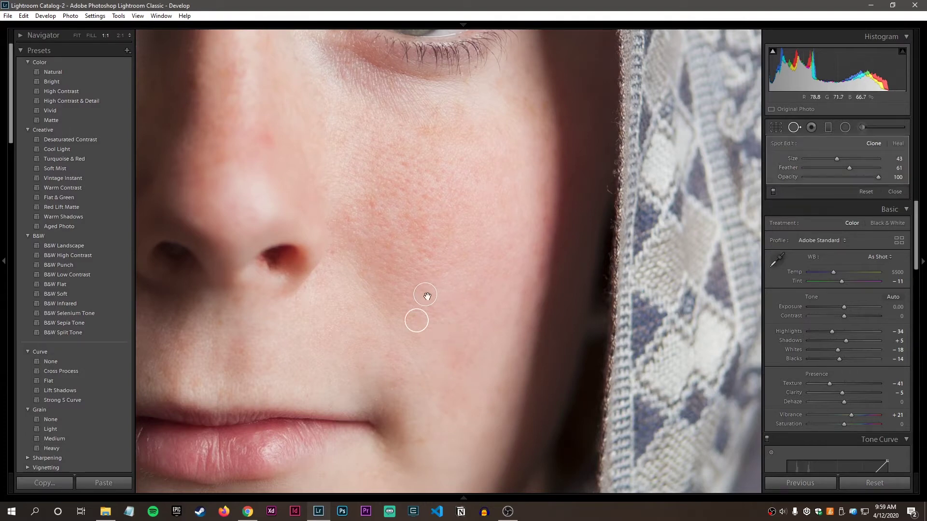
{"action": "mouse_move", "coordinate": [415, 323]}
{"action": "left_mouse_down"}
{"action": "mouse_move", "coordinate": [455, 306]}
{"action": "mouse_move", "coordinate": [482, 275]}
{"action": "mouse_move", "coordinate": [484, 242]}
{"action": "mouse_move", "coordinate": [436, 232]}
{"action": "mouse_move", "coordinate": [410, 240]}
{"action": "mouse_move", "coordinate": [390, 276]}
{"action": "mouse_move", "coordinate": [426, 236]}
{"action": "mouse_move", "coordinate": [410, 261]}
{"action": "mouse_move", "coordinate": [426, 241]}
{"action": "mouse_move", "coordinate": [403, 239]}
{"action": "mouse_move", "coordinate": [413, 251]}
{"action": "mouse_move", "coordinate": [444, 248]}
{"action": "mouse_move", "coordinate": [457, 295]}
{"action": "mouse_move", "coordinate": [442, 330]}
{"action": "mouse_move", "coordinate": [433, 323]}
{"action": "mouse_move", "coordinate": [455, 290]}
{"action": "mouse_move", "coordinate": [426, 258]}
{"action": "mouse_move", "coordinate": [405, 265]}
{"action": "mouse_move", "coordinate": [399, 280]}
{"action": "mouse_move", "coordinate": [393, 263]}
{"action": "mouse_move", "coordinate": [421, 253]}
{"action": "mouse_move", "coordinate": [436, 266]}
{"action": "mouse_move", "coordinate": [429, 263]}
{"action": "mouse_move", "coordinate": [620, 209]}
{"action": "mouse_move", "coordinate": [650, 220]}
{"action": "left_mouse_up"}
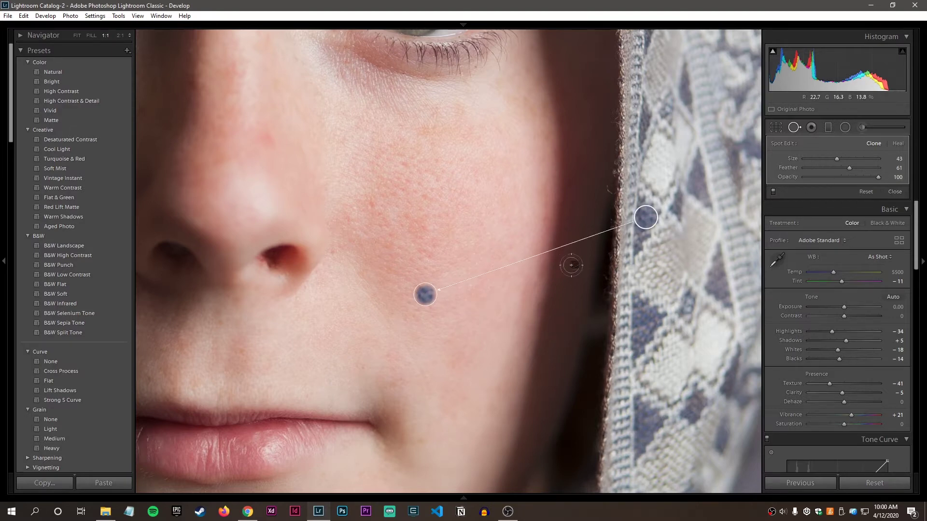
{"action": "left_click", "coordinate": [893, 192]}
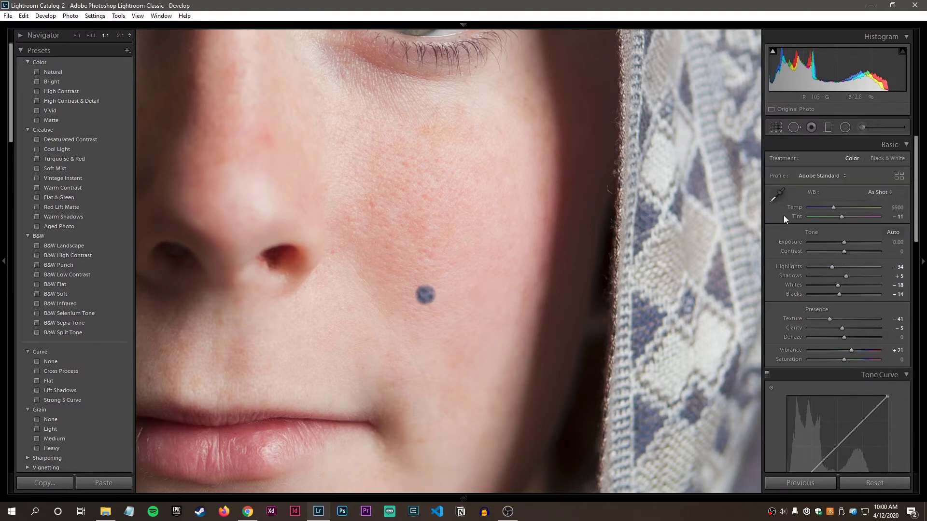
Reopen Spot Removal in Heal mode and add a cheek spot just above the cloned one, sourced from the scarf's blue pattern.
{"action": "left_click", "coordinate": [812, 127]}
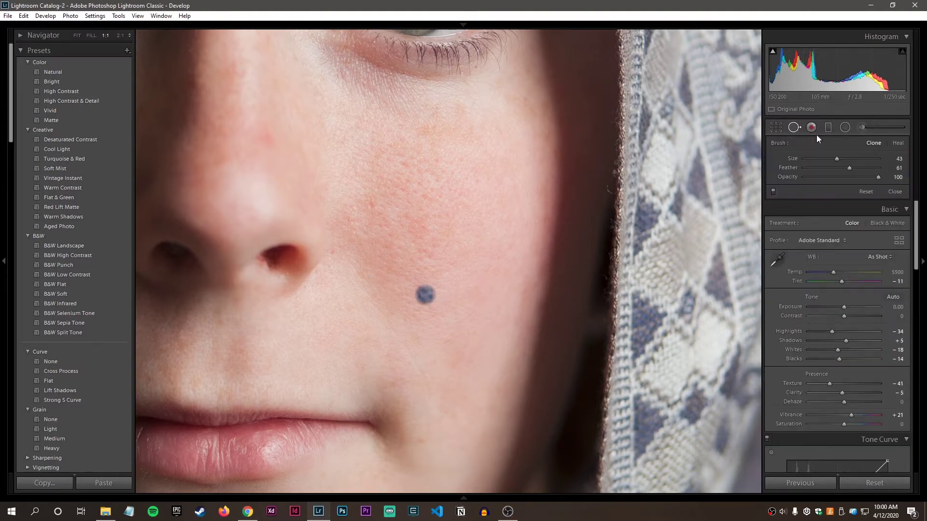
{"action": "left_click", "coordinate": [897, 142]}
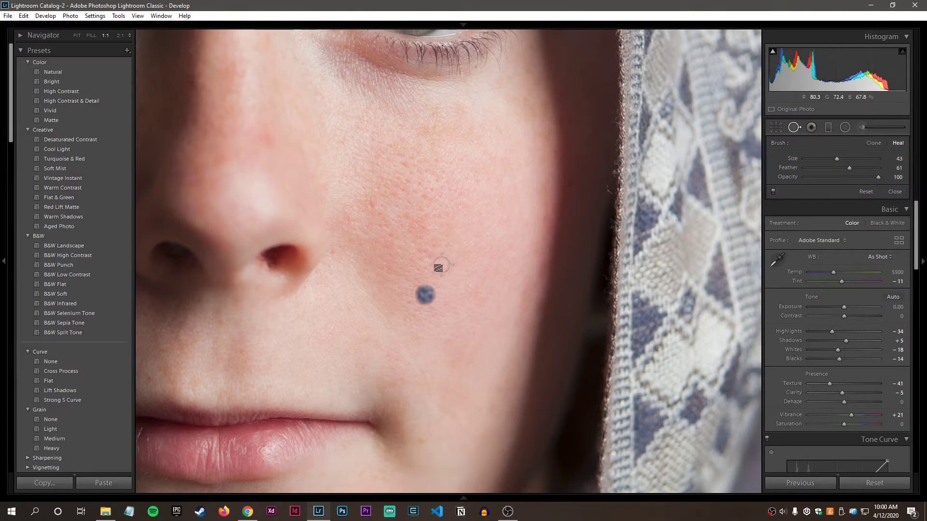
{"action": "left_click", "coordinate": [422, 253]}
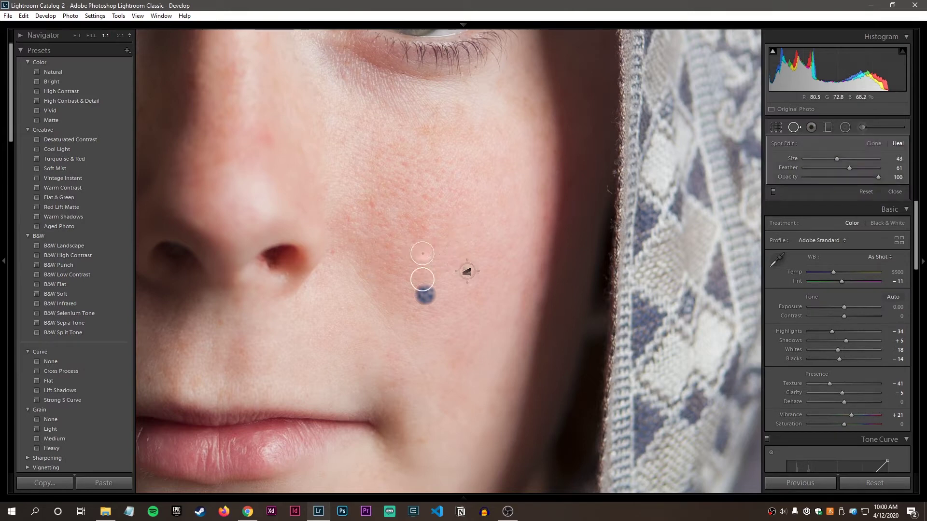
{"action": "mouse_move", "coordinate": [467, 267]}
{"action": "left_mouse_down"}
{"action": "mouse_move", "coordinate": [420, 276]}
{"action": "mouse_move", "coordinate": [513, 262]}
{"action": "mouse_move", "coordinate": [645, 216]}
{"action": "left_mouse_up"}
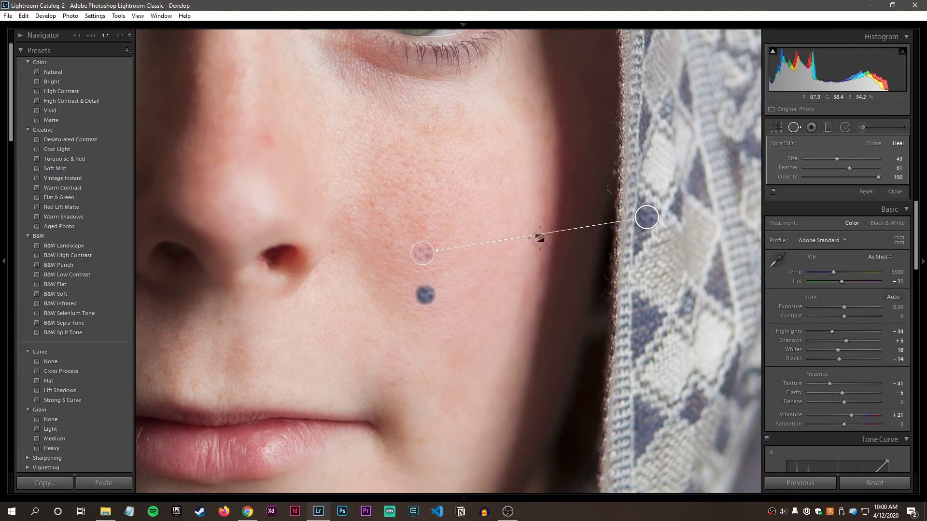
{"action": "left_click_drag", "start_coordinate": [654, 218], "coordinate": [651, 220]}
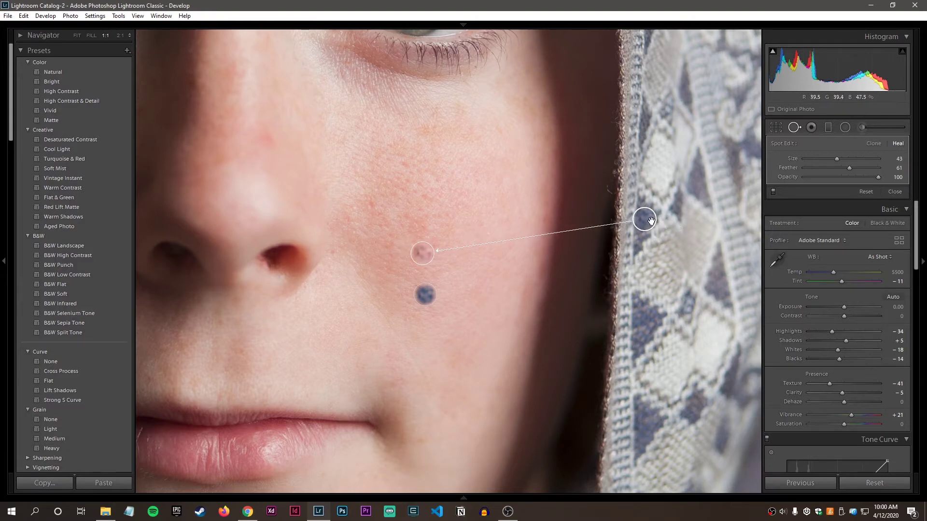
Compare the cloned cheek spot with the healed one above it by selecting each in turn.
{"action": "left_click", "coordinate": [427, 295]}
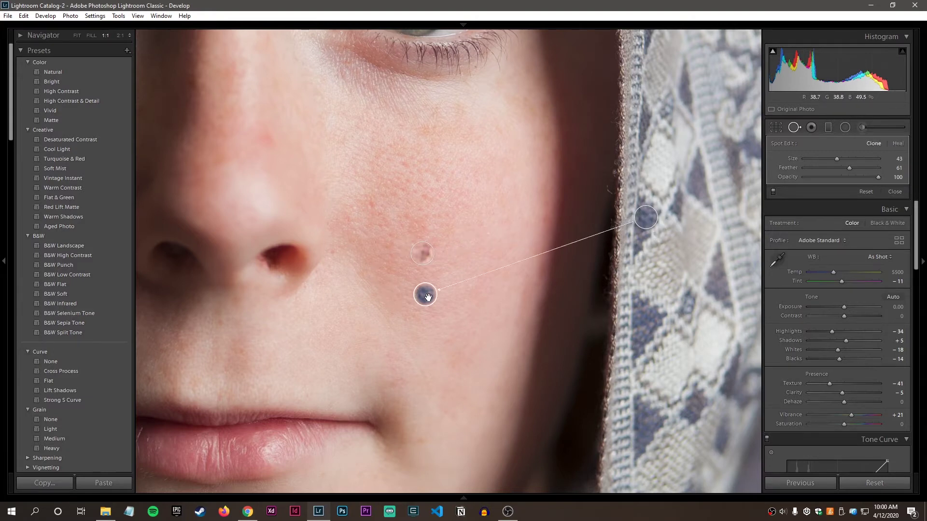
{"action": "left_click", "coordinate": [421, 251]}
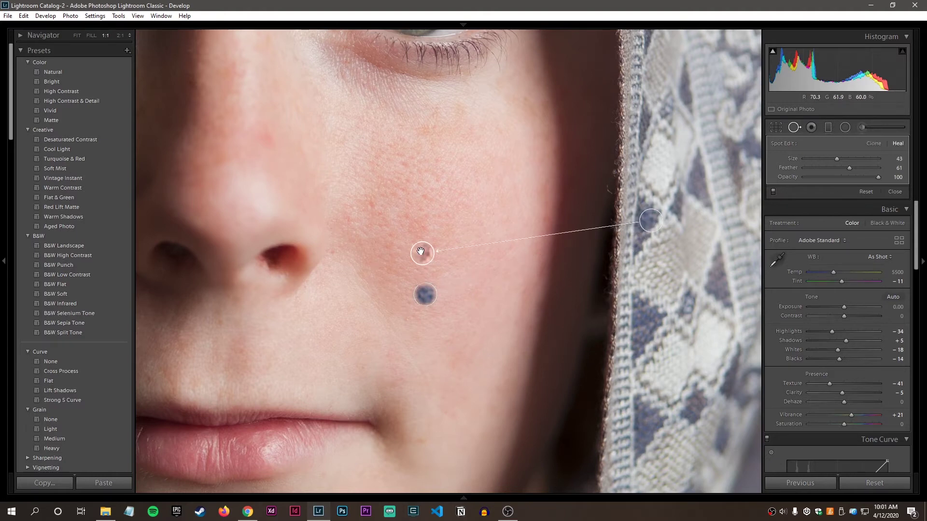
{"action": "left_click", "coordinate": [424, 302]}
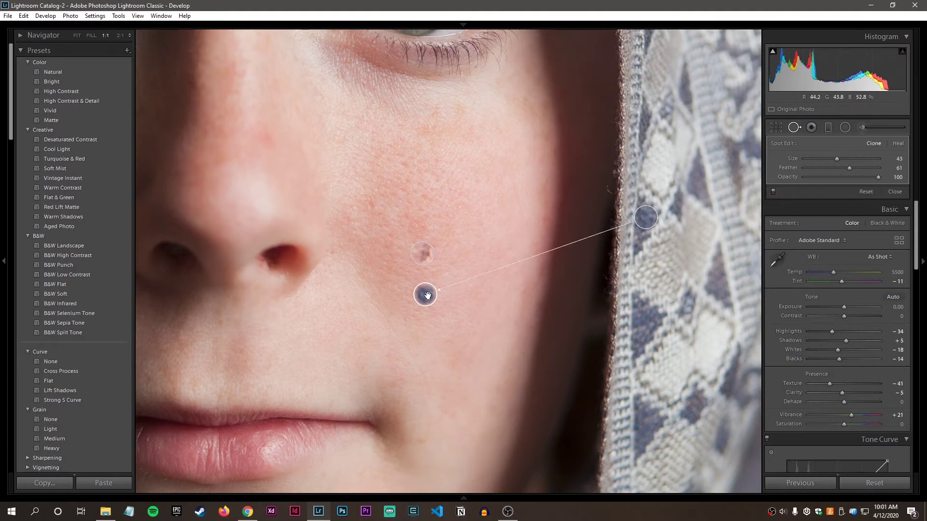
{"action": "left_click_drag", "start_coordinate": [650, 215], "coordinate": [648, 217]}
Delete the healed and cloned demonstration spots from the cheek.
{"action": "left_click", "coordinate": [422, 253]}
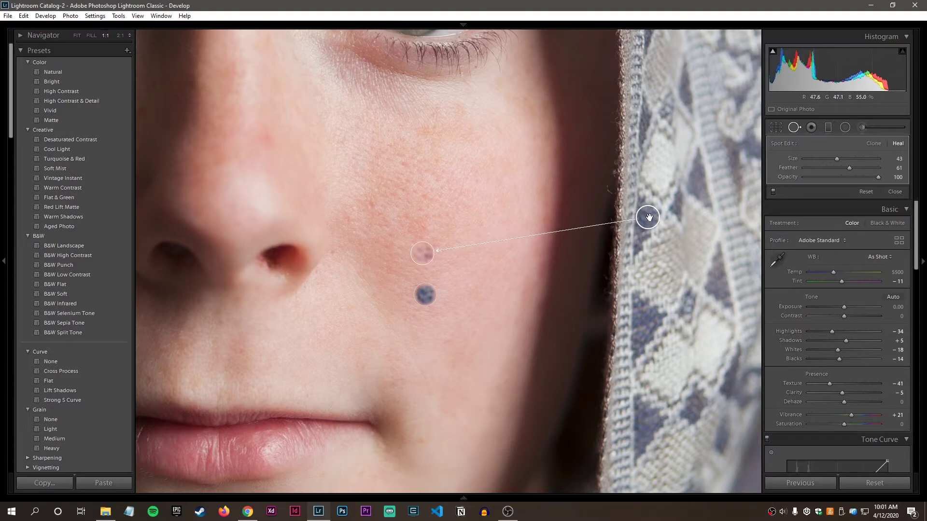
{"action": "key", "text": "Delete"}
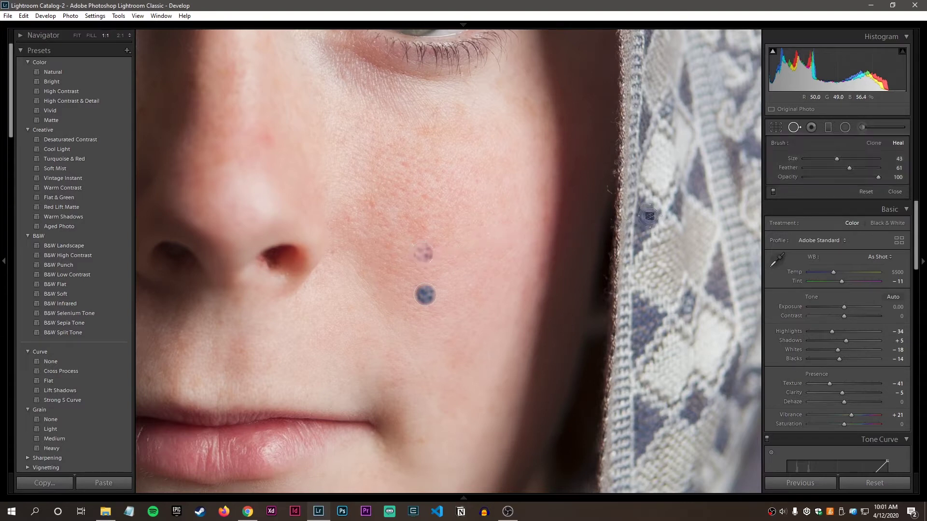
{"action": "left_click", "coordinate": [427, 295]}
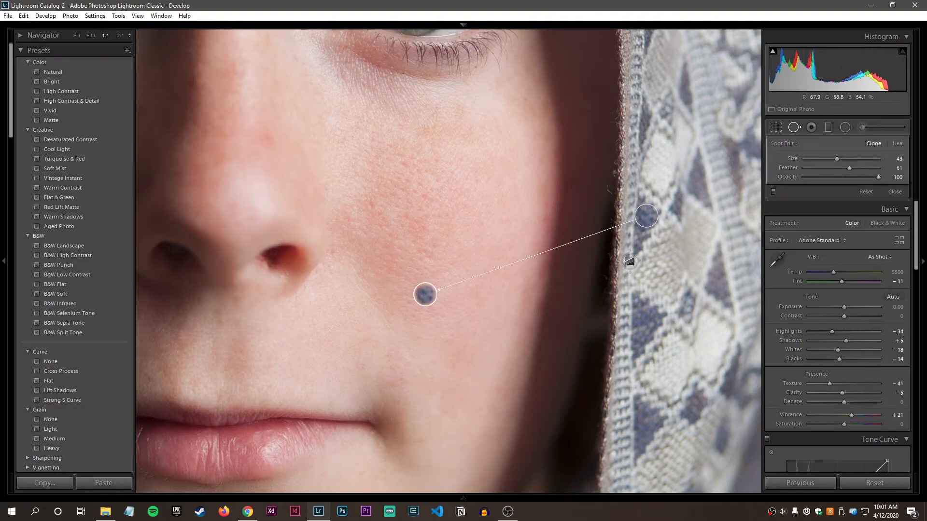
{"action": "key", "text": "Delete"}
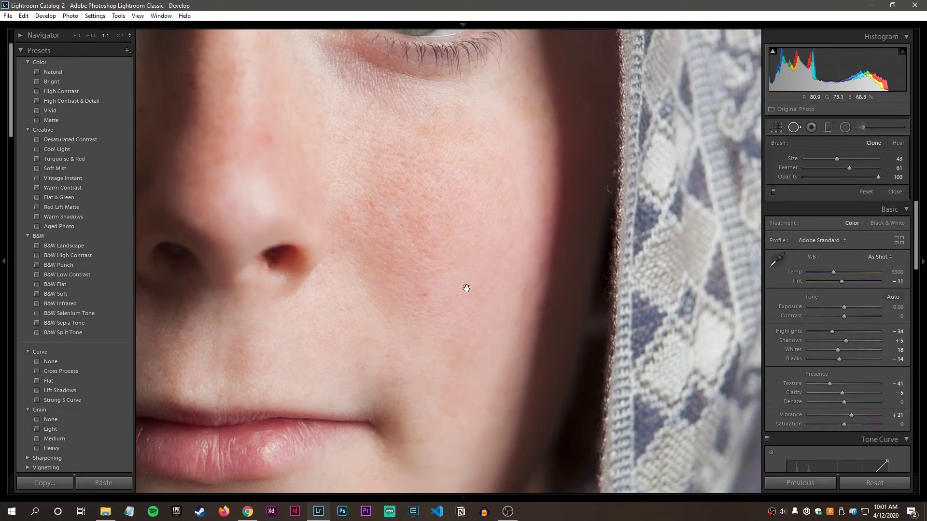
Clone over the red blemish on the chin with a size 75 spot sourced from nearby chin skin, and close Spot Removal.
{"action": "left_click_drag", "start_coordinate": [466, 288], "coordinate": [506, 193]}
{"action": "left_click_drag", "start_coordinate": [507, 258], "coordinate": [526, 176]}
{"action": "left_click_drag", "start_coordinate": [490, 284], "coordinate": [513, 232]}
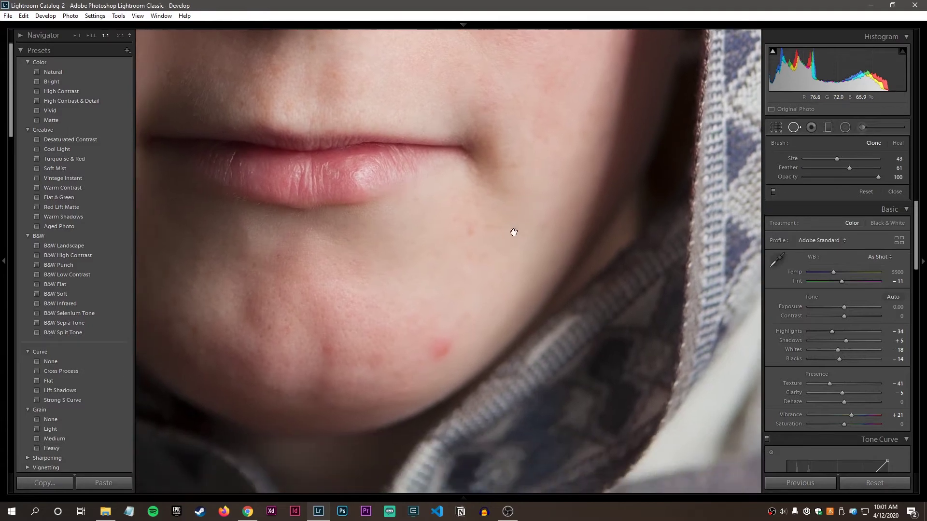
{"action": "scroll", "coordinate": [445, 346], "scroll_direction": "up", "scroll_amount": 8}
{"action": "left_click", "coordinate": [442, 349]}
{"action": "mouse_move", "coordinate": [393, 325]}
{"action": "left_mouse_down"}
{"action": "mouse_move", "coordinate": [431, 299]}
{"action": "mouse_move", "coordinate": [508, 287]}
{"action": "mouse_move", "coordinate": [512, 297]}
{"action": "mouse_move", "coordinate": [464, 286]}
{"action": "mouse_move", "coordinate": [373, 315]}
{"action": "mouse_move", "coordinate": [392, 296]}
{"action": "mouse_move", "coordinate": [485, 281]}
{"action": "mouse_move", "coordinate": [507, 314]}
{"action": "mouse_move", "coordinate": [502, 288]}
{"action": "mouse_move", "coordinate": [492, 284]}
{"action": "mouse_move", "coordinate": [491, 298]}
{"action": "mouse_move", "coordinate": [511, 287]}
{"action": "mouse_move", "coordinate": [459, 285]}
{"action": "mouse_move", "coordinate": [385, 346]}
{"action": "mouse_move", "coordinate": [402, 378]}
{"action": "mouse_move", "coordinate": [381, 320]}
{"action": "mouse_move", "coordinate": [390, 309]}
{"action": "mouse_move", "coordinate": [378, 328]}
{"action": "left_mouse_up"}
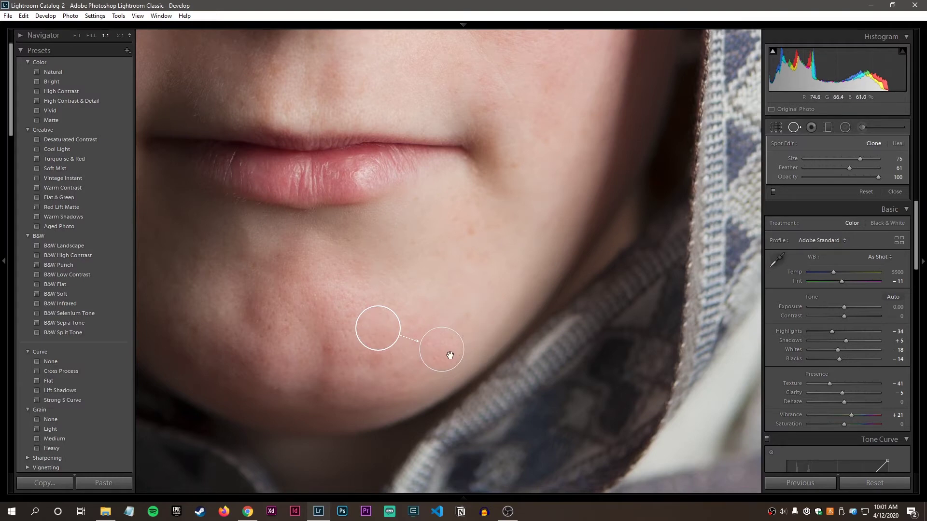
{"action": "left_click", "coordinate": [892, 193]}
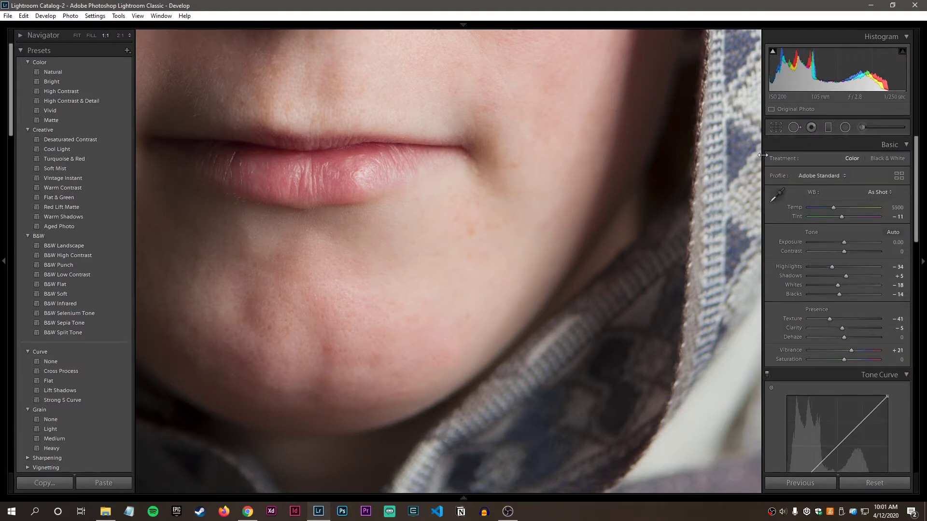
Resource the chin spot from the lighter skin just above it, switch it to Heal, and close Spot Removal.
{"action": "left_click", "coordinate": [794, 127]}
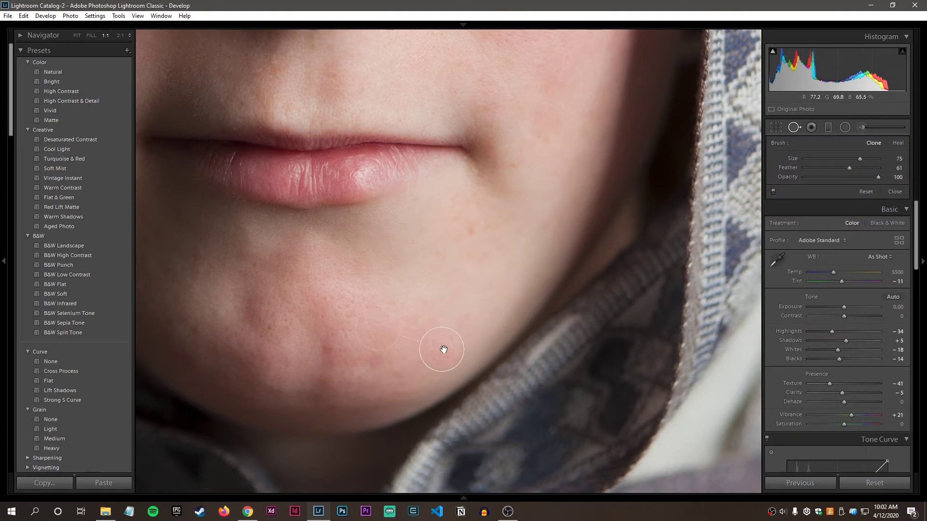
{"action": "left_click", "coordinate": [443, 349]}
{"action": "mouse_move", "coordinate": [376, 327]}
{"action": "left_mouse_down"}
{"action": "mouse_move", "coordinate": [478, 296]}
{"action": "mouse_move", "coordinate": [491, 313]}
{"action": "mouse_move", "coordinate": [474, 296]}
{"action": "mouse_move", "coordinate": [478, 305]}
{"action": "mouse_move", "coordinate": [488, 294]}
{"action": "mouse_move", "coordinate": [472, 291]}
{"action": "left_mouse_up"}
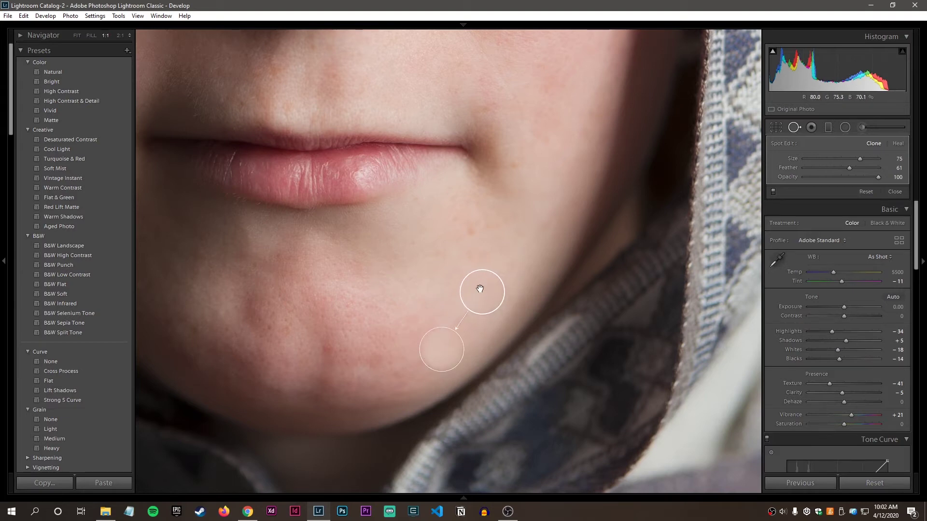
{"action": "left_click", "coordinate": [898, 143]}
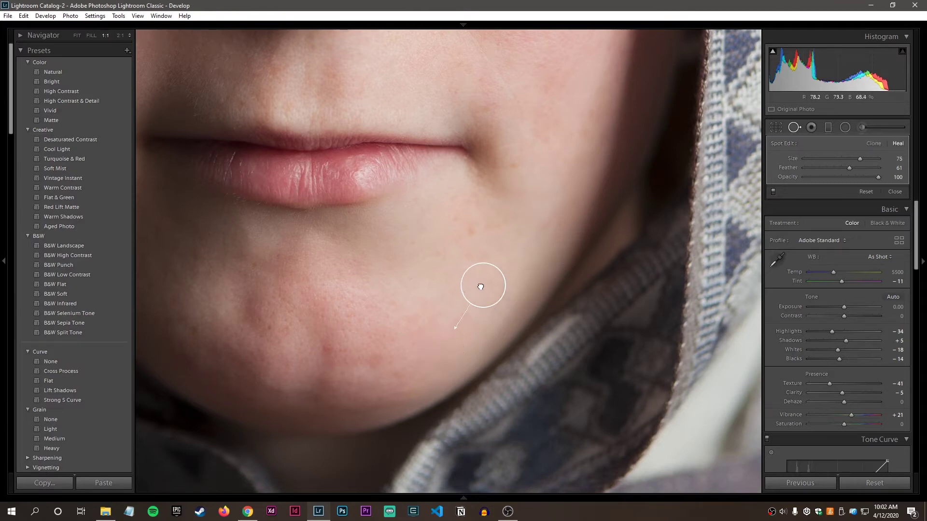
{"action": "left_click_drag", "start_coordinate": [481, 287], "coordinate": [484, 293]}
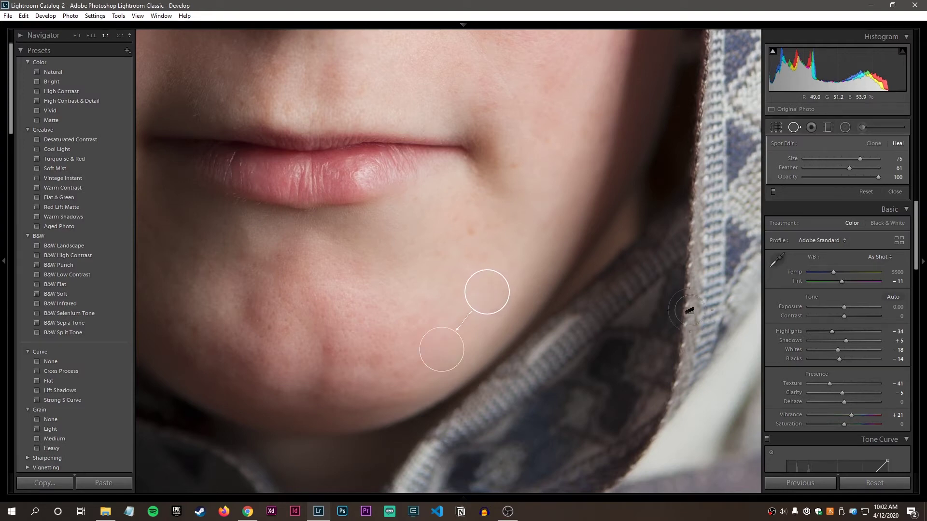
{"action": "left_click", "coordinate": [897, 192]}
Clone out the white dot in the subject's left pupil with a size 19 spot, and close Spot Removal.
{"action": "left_click", "coordinate": [443, 319]}
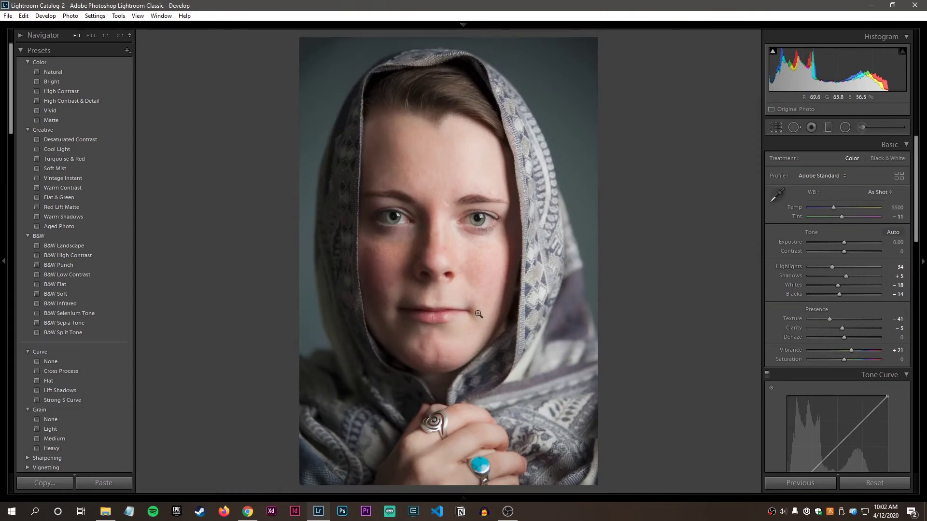
{"action": "left_click", "coordinate": [481, 233]}
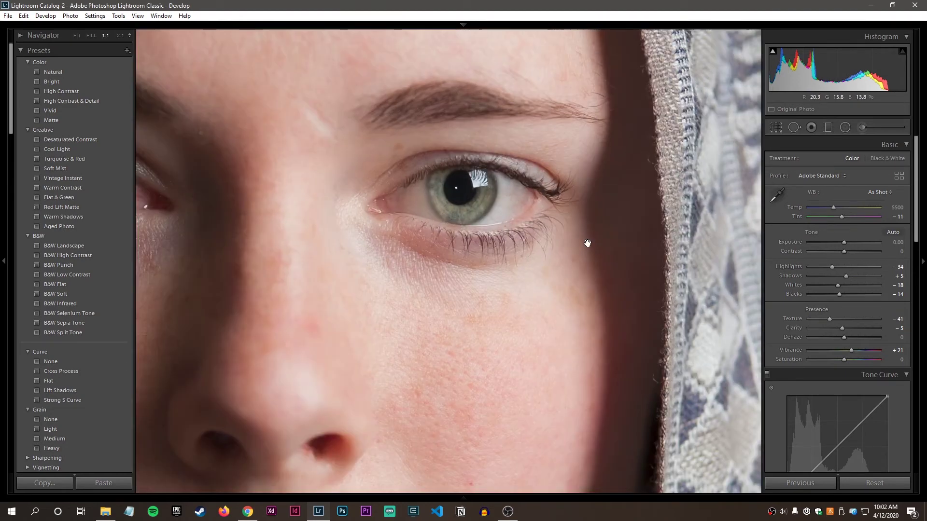
{"action": "left_click", "coordinate": [797, 128]}
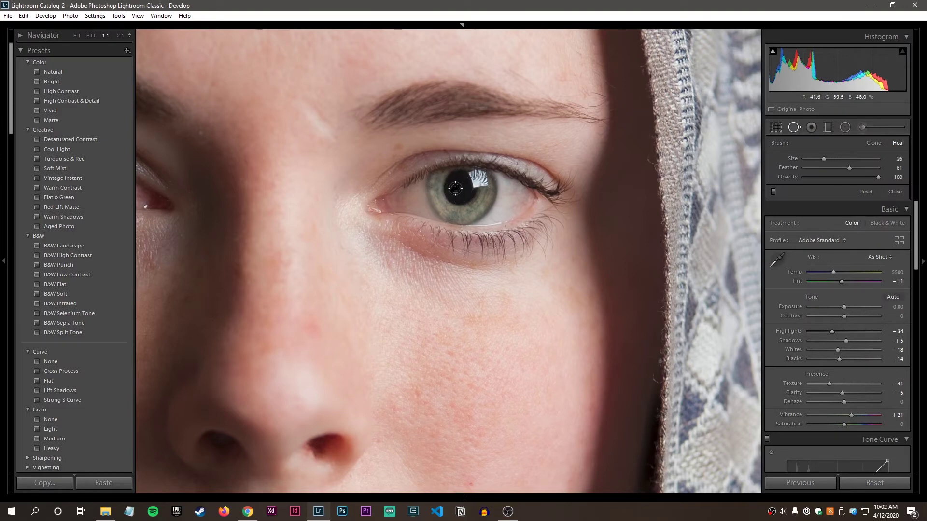
{"action": "left_click", "coordinate": [877, 143]}
{"action": "left_click", "coordinate": [456, 189]}
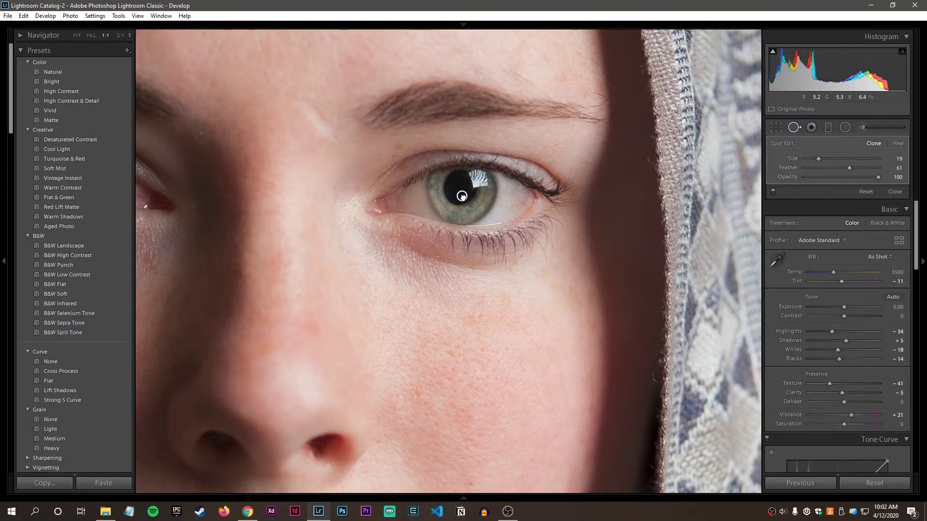
{"action": "left_click", "coordinate": [894, 192]}
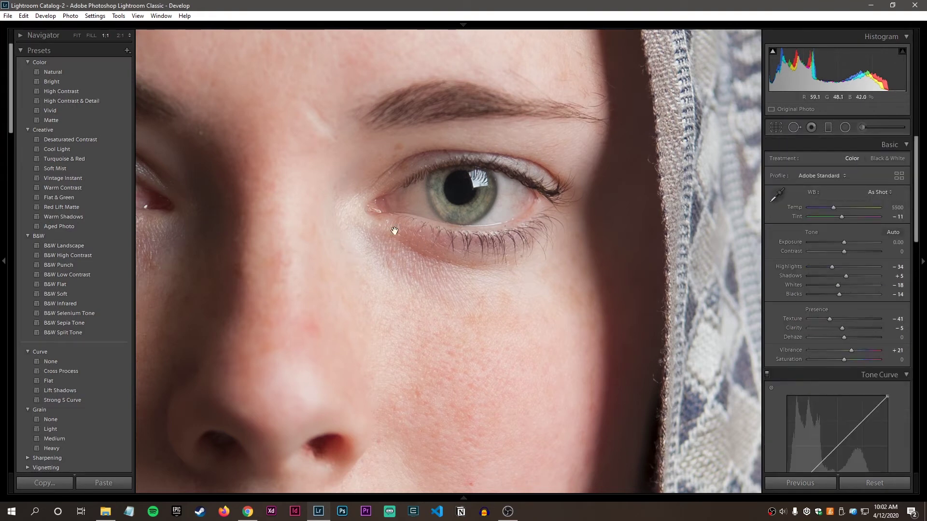
Clone out the white dot in the subject's right pupil with a size 19 spot sourced from just below it.
{"action": "left_click_drag", "start_coordinate": [394, 230], "coordinate": [498, 233]}
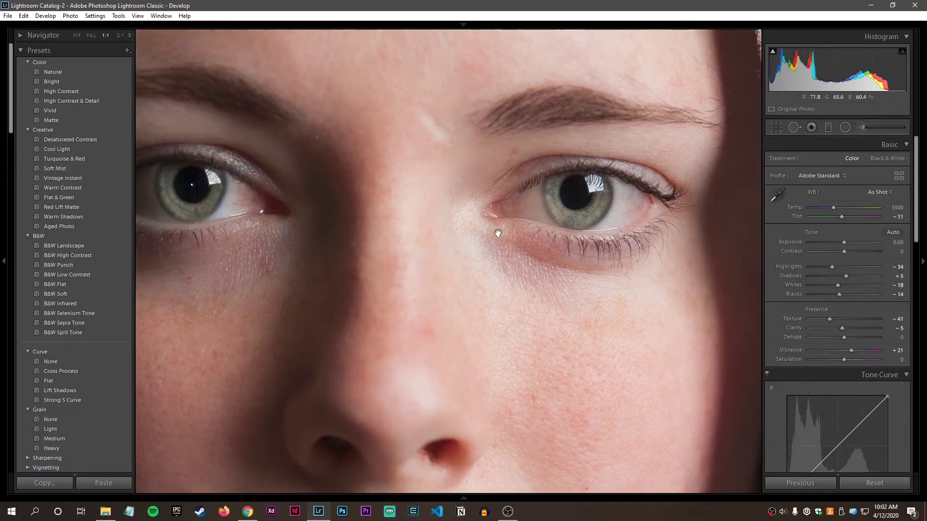
{"action": "left_click", "coordinate": [792, 127]}
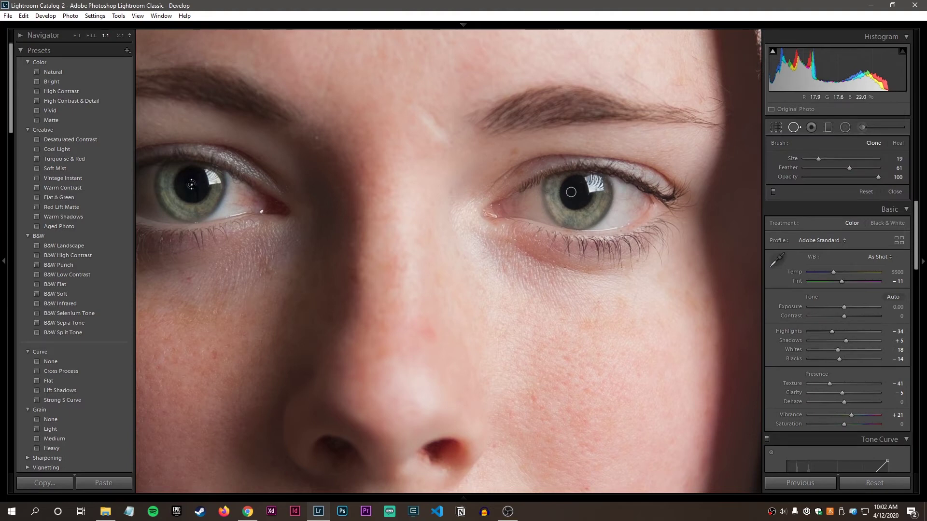
{"action": "left_click", "coordinate": [571, 192]}
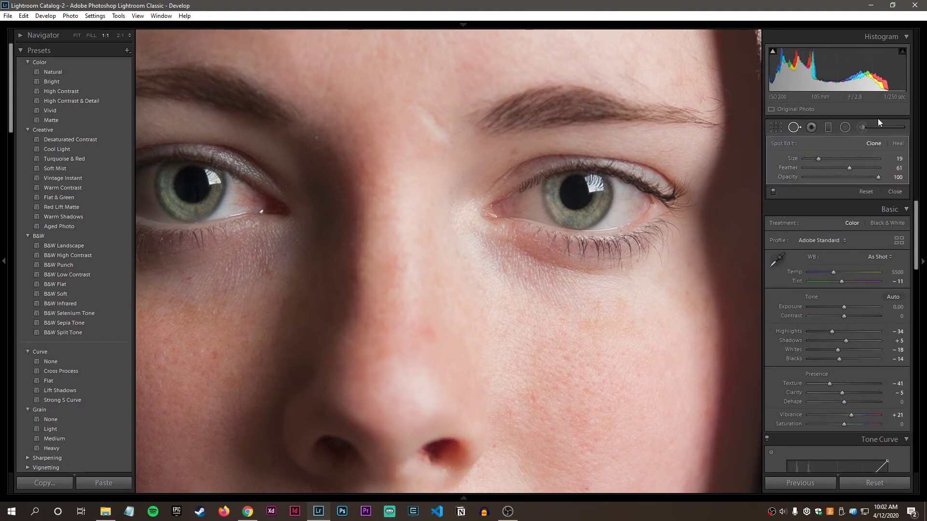
Turn the spot removal edits off and on again to compare the full portrait before and after.
{"action": "left_click", "coordinate": [773, 191]}
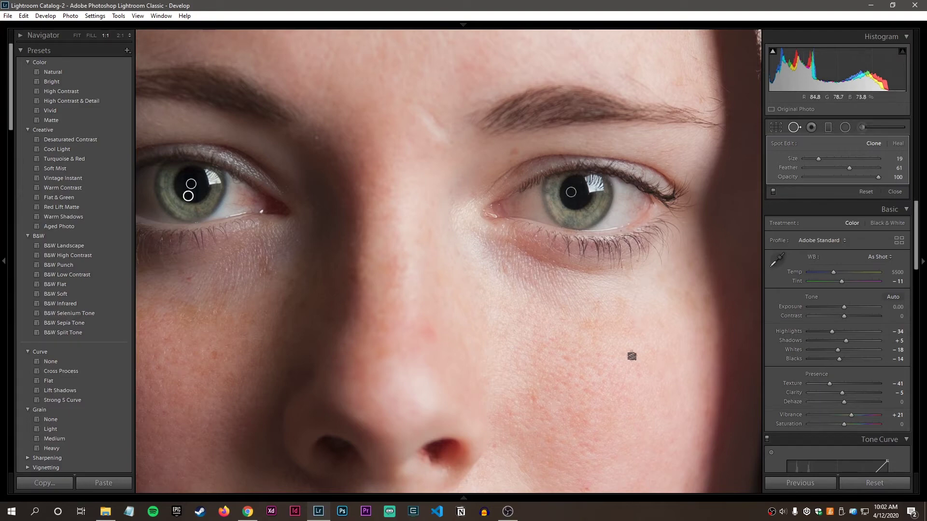
{"action": "left_click", "coordinate": [599, 319]}
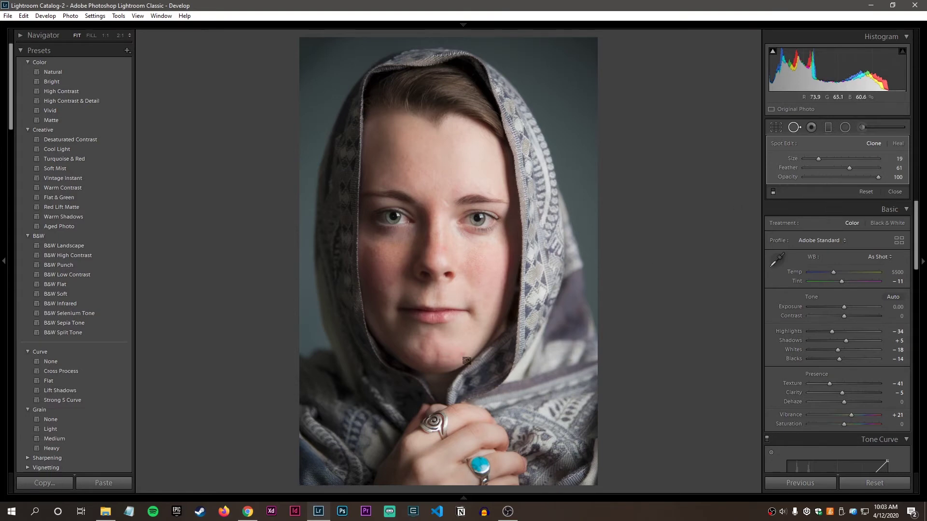
{"action": "left_click", "coordinate": [772, 192]}
Try a size 19 Clone brush stroke across the bridge of the nose, and undo it.
{"action": "left_click", "coordinate": [437, 231]}
{"action": "mouse_move", "coordinate": [437, 192]}
{"action": "left_mouse_down"}
{"action": "mouse_move", "coordinate": [484, 219]}
{"action": "mouse_move", "coordinate": [454, 208]}
{"action": "left_mouse_up"}
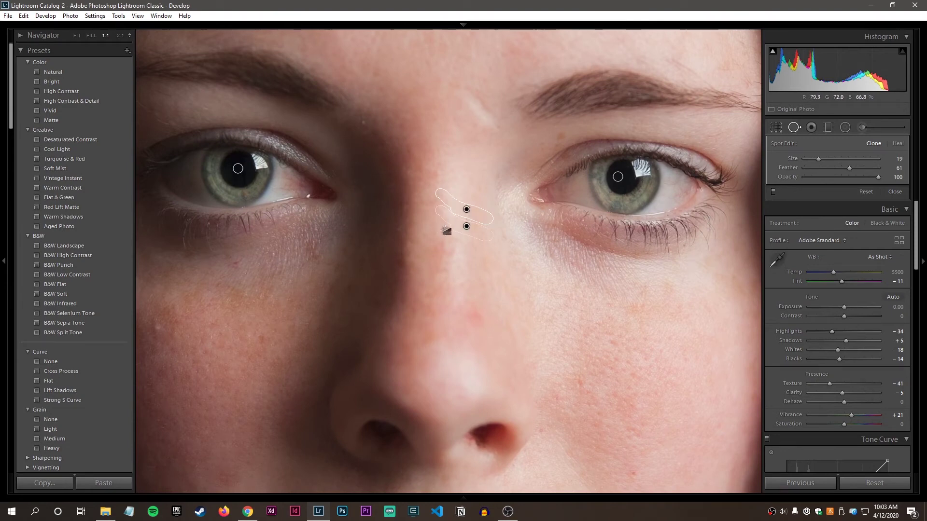
{"action": "key", "text": "ctrl+z"}
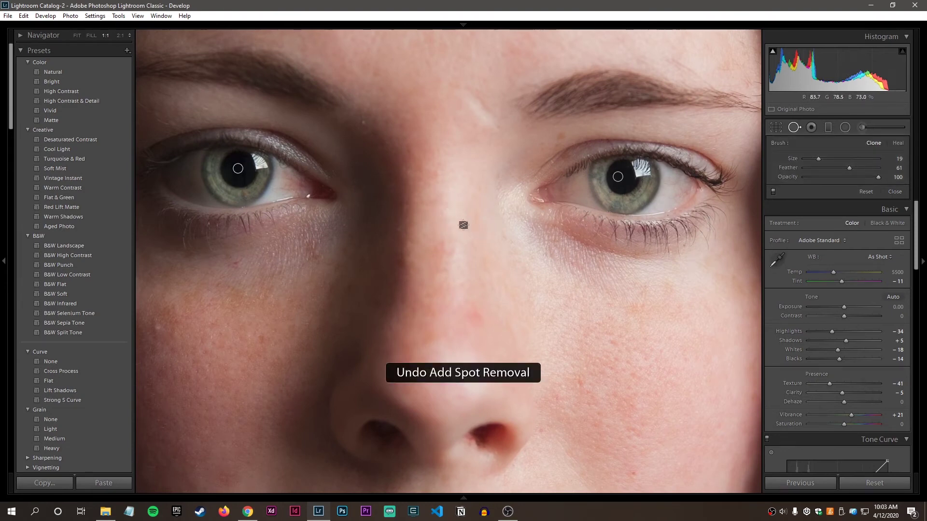
Examine the nose, mouth and both cheeks at 1:1 for remaining blemishes, and close Spot Removal at full view.
{"action": "left_click_drag", "start_coordinate": [436, 191], "coordinate": [461, 219]}
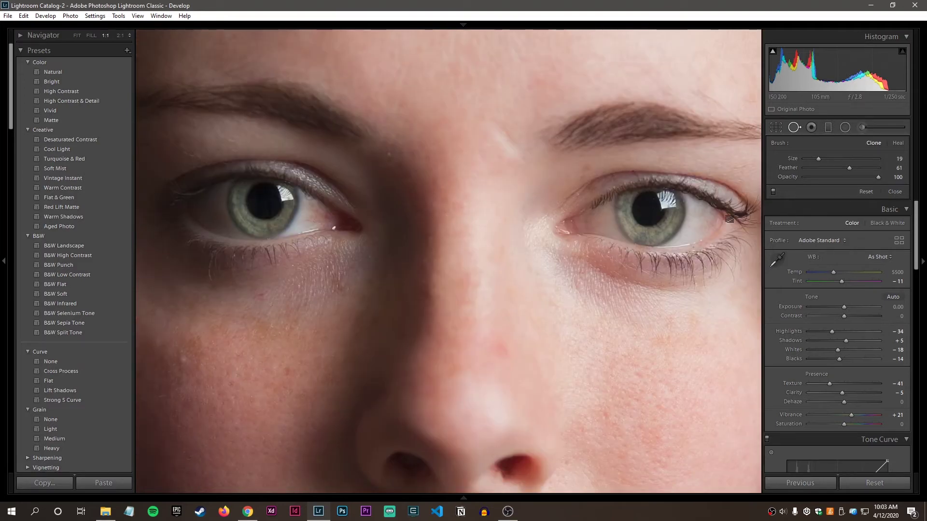
{"action": "left_click_drag", "start_coordinate": [459, 324], "coordinate": [556, 201]}
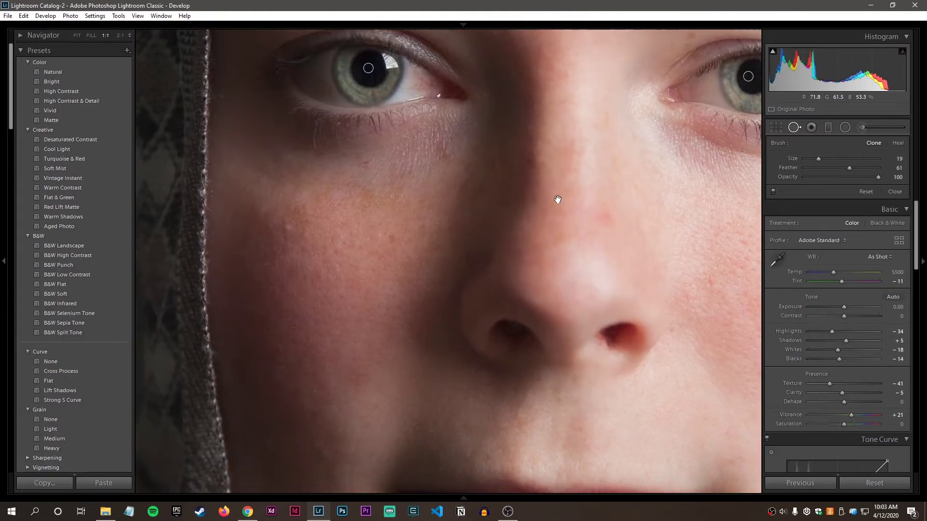
{"action": "left_click_drag", "start_coordinate": [482, 367], "coordinate": [477, 242]}
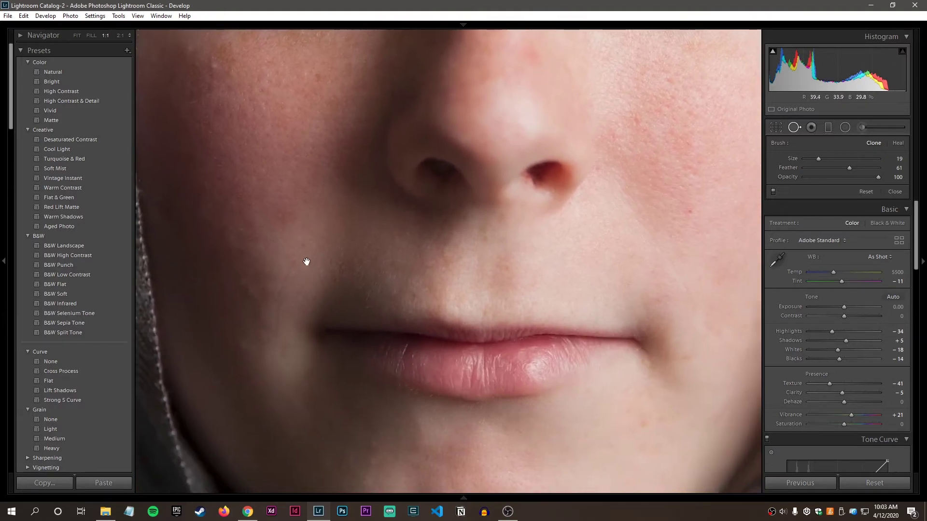
{"action": "left_click_drag", "start_coordinate": [632, 250], "coordinate": [482, 294]}
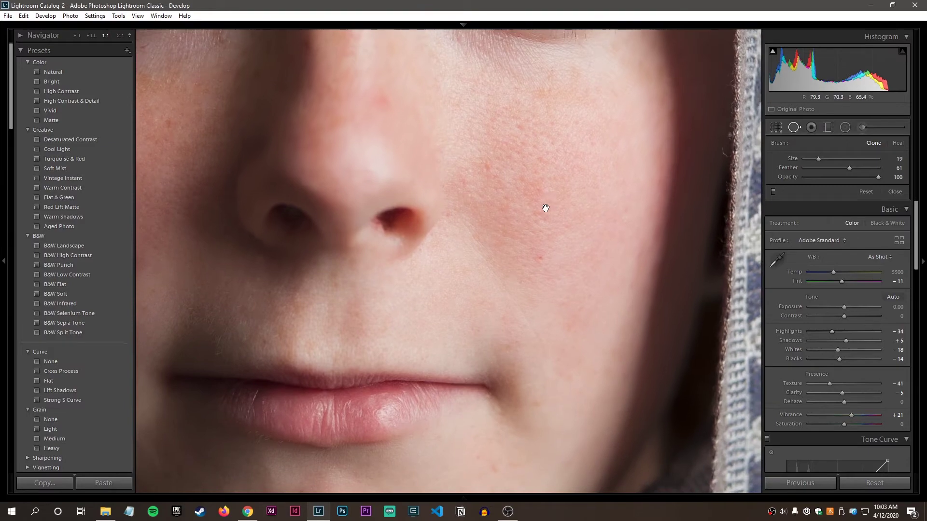
{"action": "left_click_drag", "start_coordinate": [544, 207], "coordinate": [532, 256]}
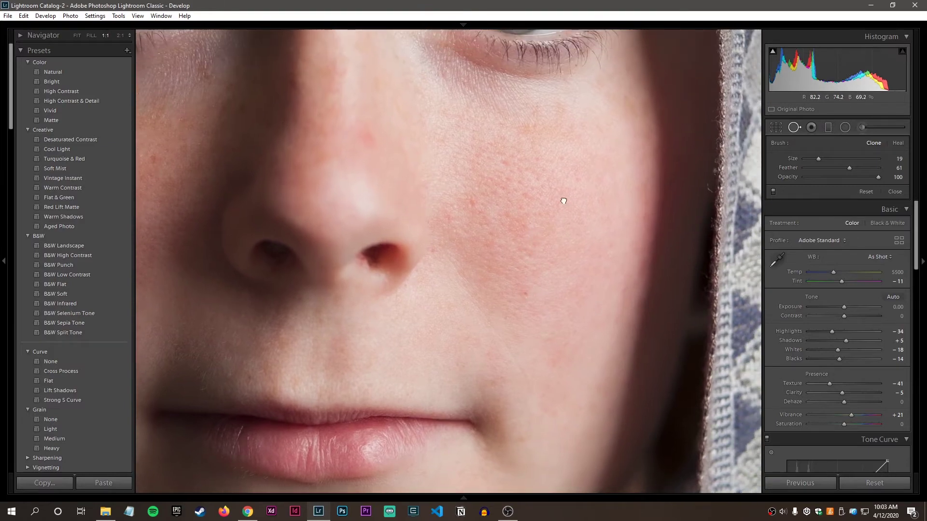
{"action": "left_click_drag", "start_coordinate": [562, 201], "coordinate": [607, 389]}
{"action": "left_click", "coordinate": [437, 264]}
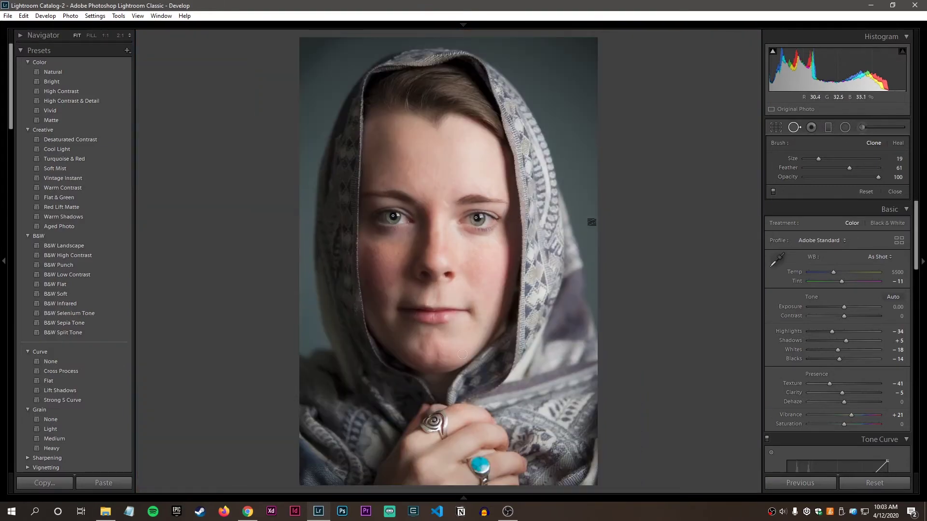
{"action": "left_click", "coordinate": [893, 191]}
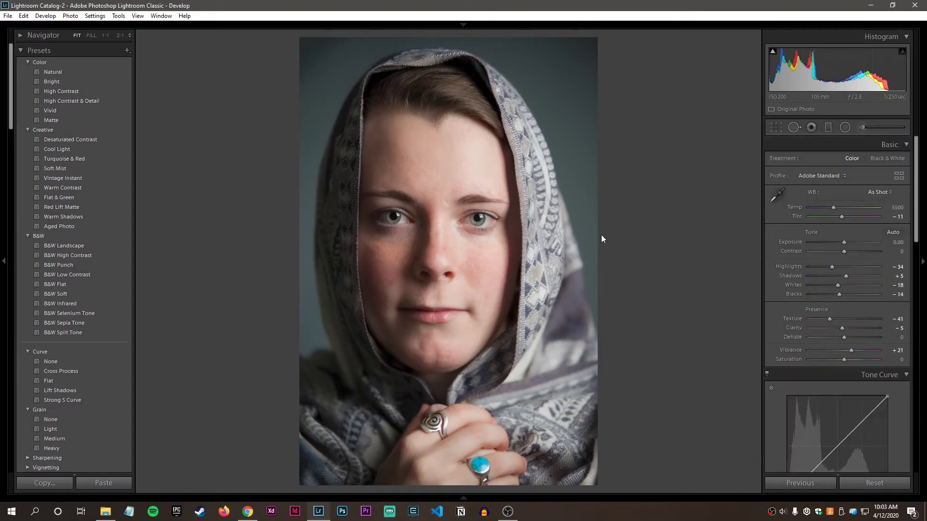
Switch to the black-and-white lighthouse photo and start Spot Removal in Clone mode on the sky's upper-left corner at 1:1.
{"action": "key", "text": "Right"}
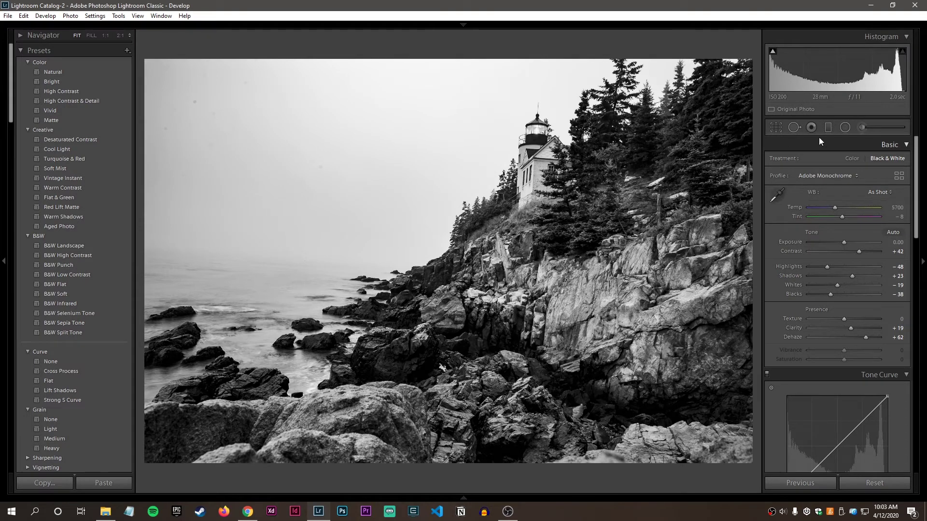
{"action": "left_click", "coordinate": [794, 127]}
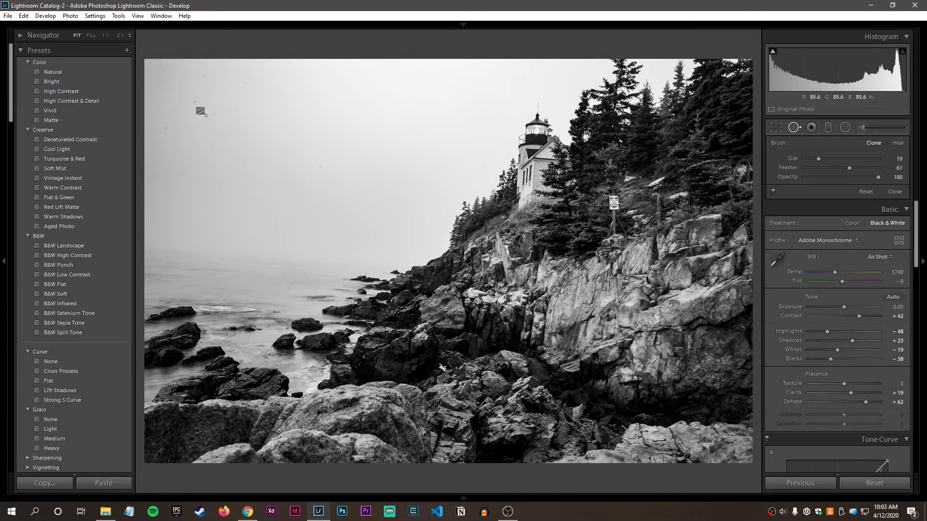
{"action": "key", "text": "z"}
{"action": "left_click_drag", "start_coordinate": [233, 107], "coordinate": [360, 194]}
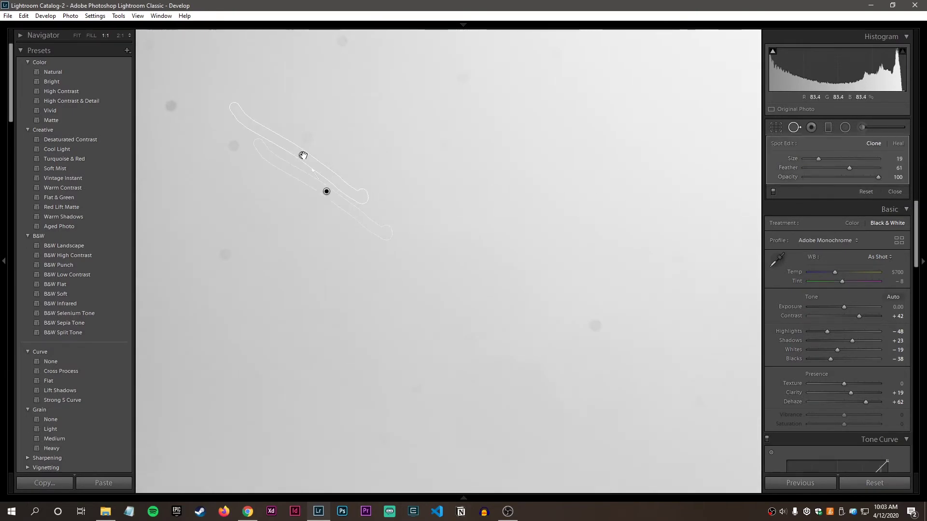
{"action": "key", "text": "Delete"}
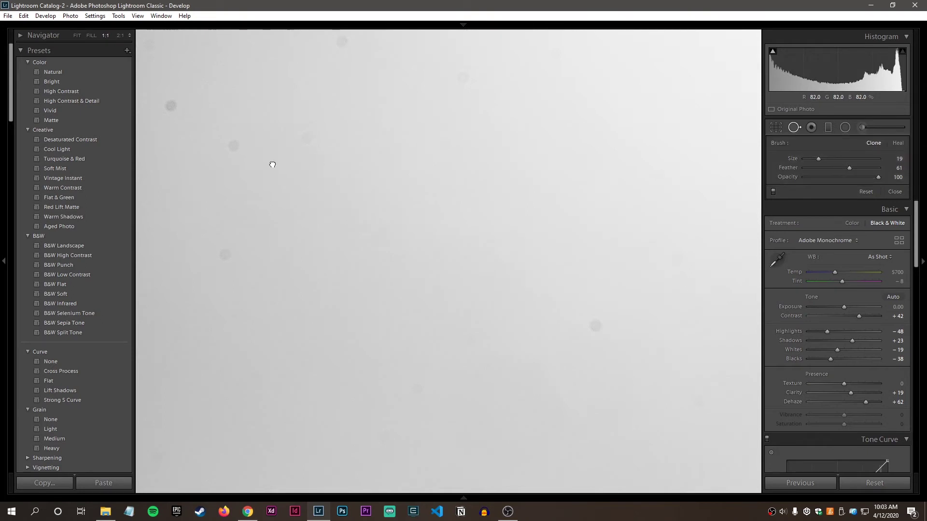
{"action": "left_click_drag", "start_coordinate": [273, 164], "coordinate": [434, 242]}
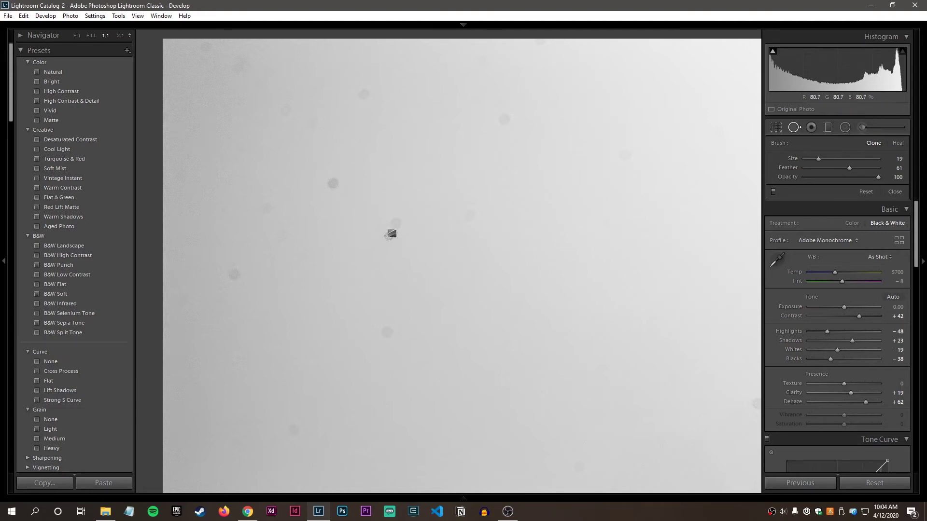
Enlarge the Clone brush to size 51 and clone out the dust spots in the middle and right of the visible sky.
{"action": "scroll", "coordinate": [419, 236], "scroll_direction": "up", "scroll_amount": 5}
{"action": "scroll", "coordinate": [434, 236], "scroll_direction": "down", "scroll_amount": 3}
{"action": "scroll", "coordinate": [412, 228], "scroll_direction": "down", "scroll_amount": 3}
{"action": "left_click", "coordinate": [396, 224]}
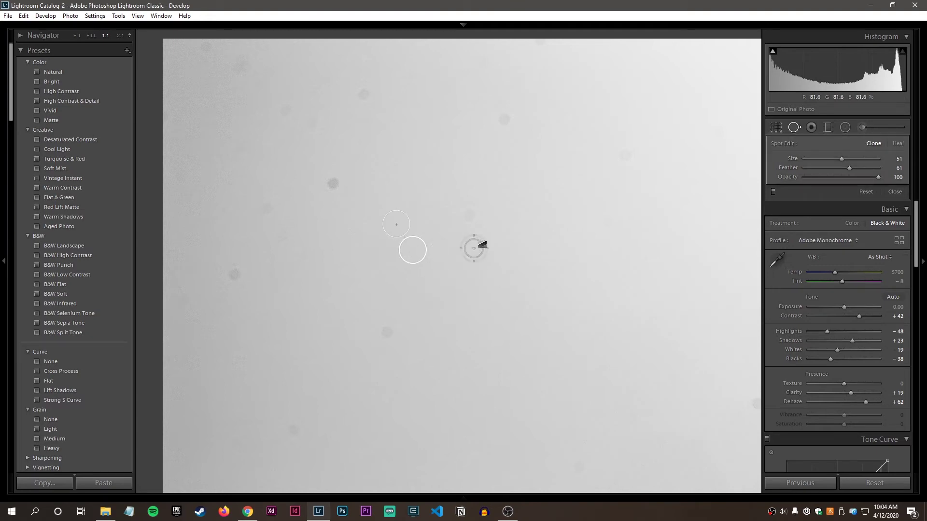
{"action": "left_click", "coordinate": [469, 216]}
{"action": "left_click", "coordinate": [504, 151]}
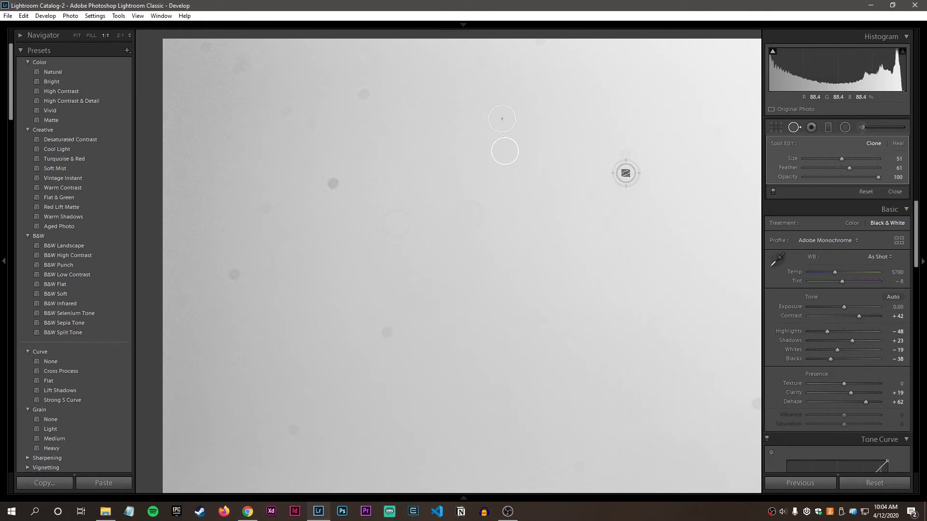
{"action": "left_click", "coordinate": [625, 155]}
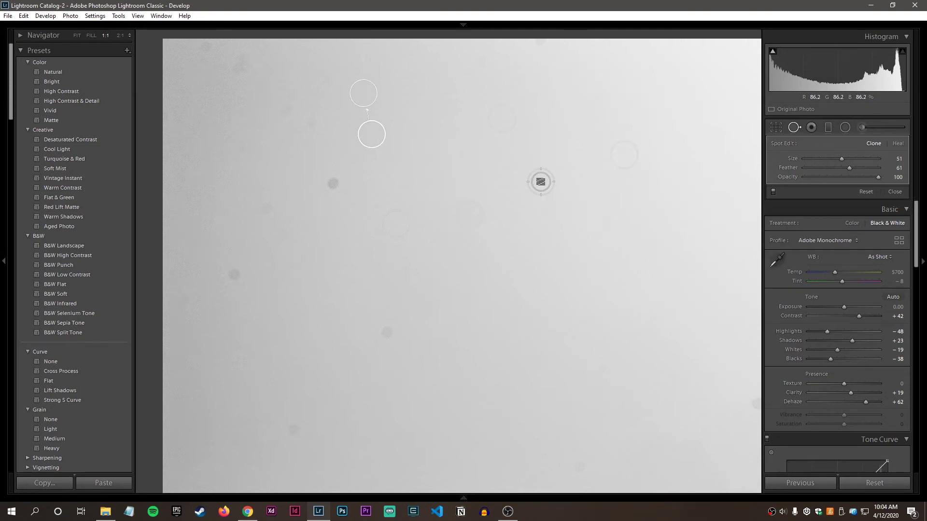
Clone out the darker dust spots scattered down the left half of the visible sky with size 51 spots.
{"action": "left_click", "coordinate": [333, 183]}
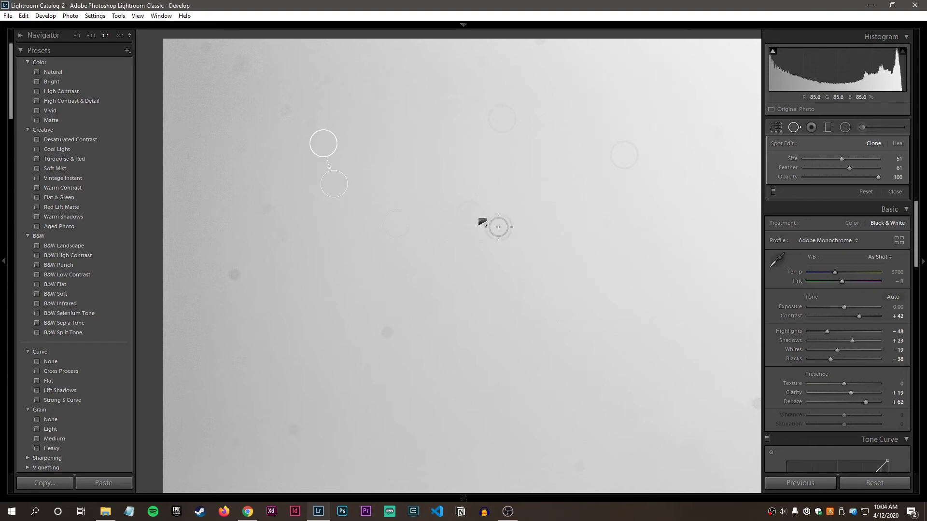
{"action": "left_click", "coordinate": [285, 109]}
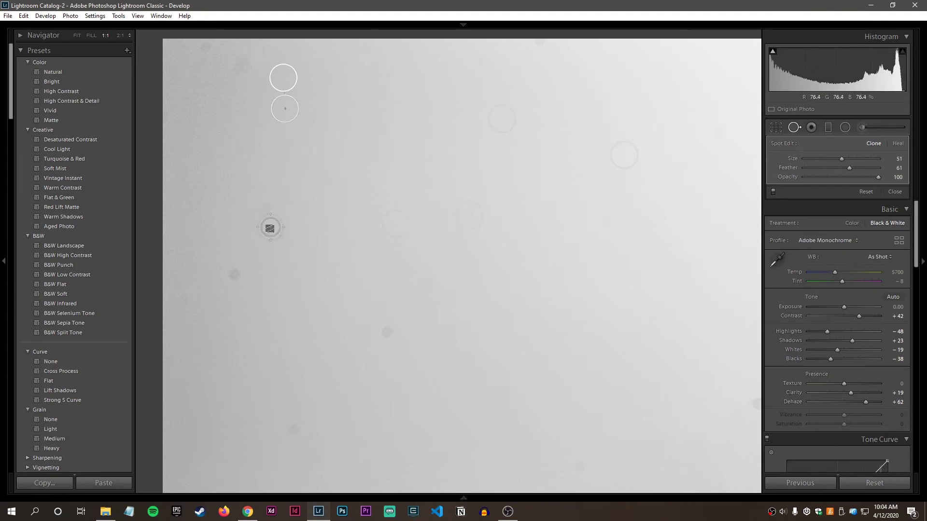
{"action": "left_click", "coordinate": [266, 208]}
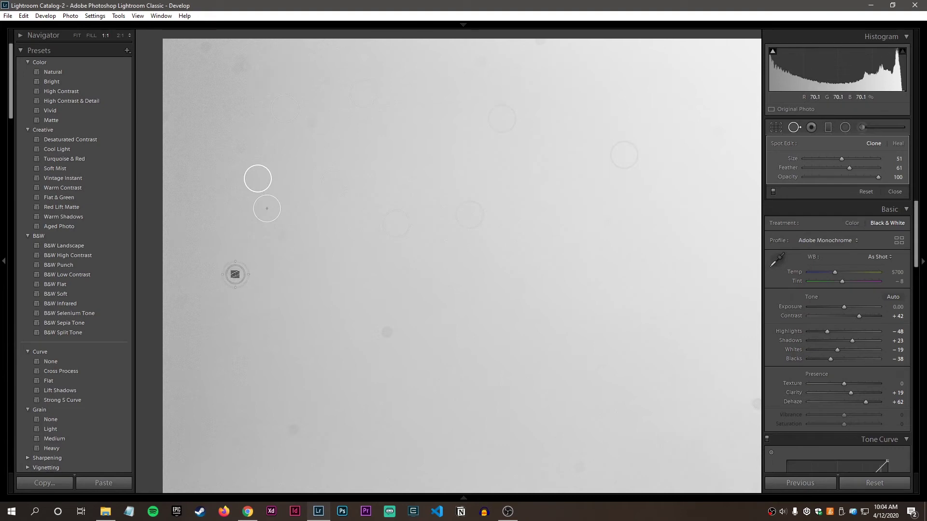
{"action": "left_click", "coordinate": [235, 274]}
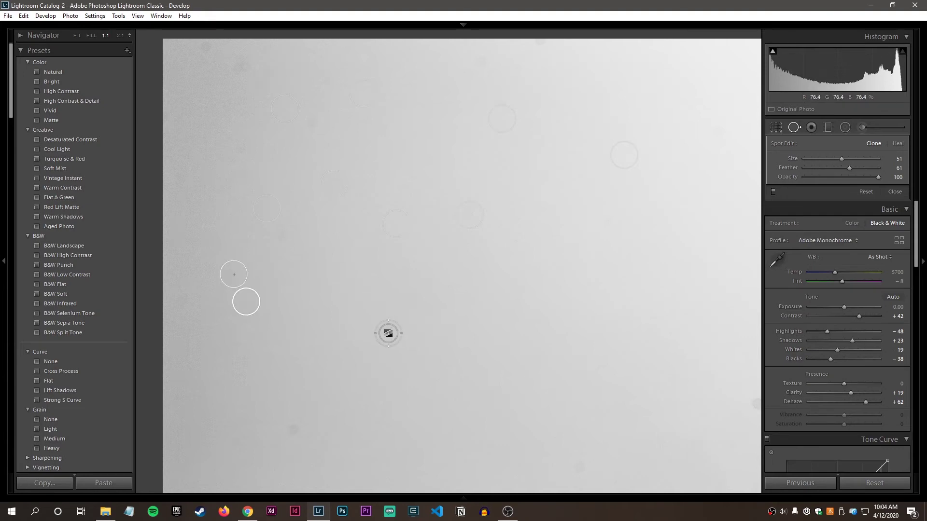
{"action": "left_click", "coordinate": [388, 333]}
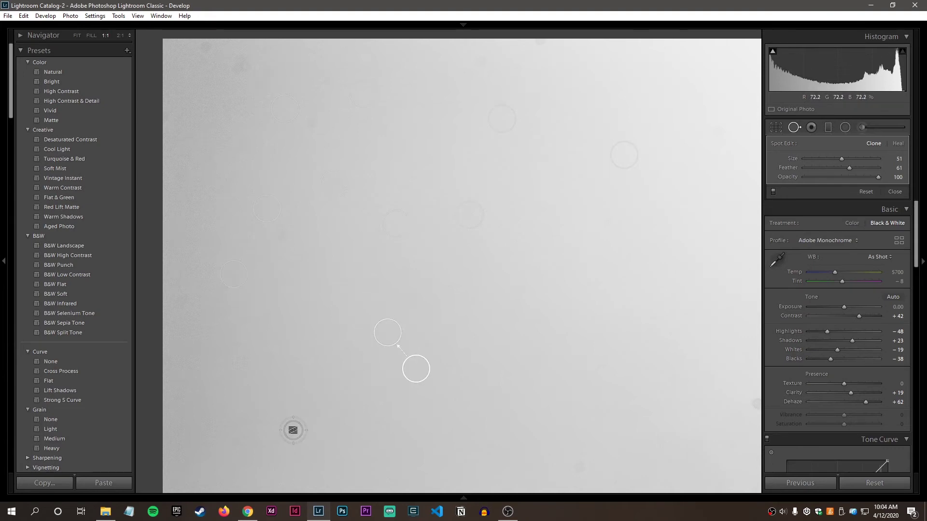
{"action": "left_click", "coordinate": [293, 430]}
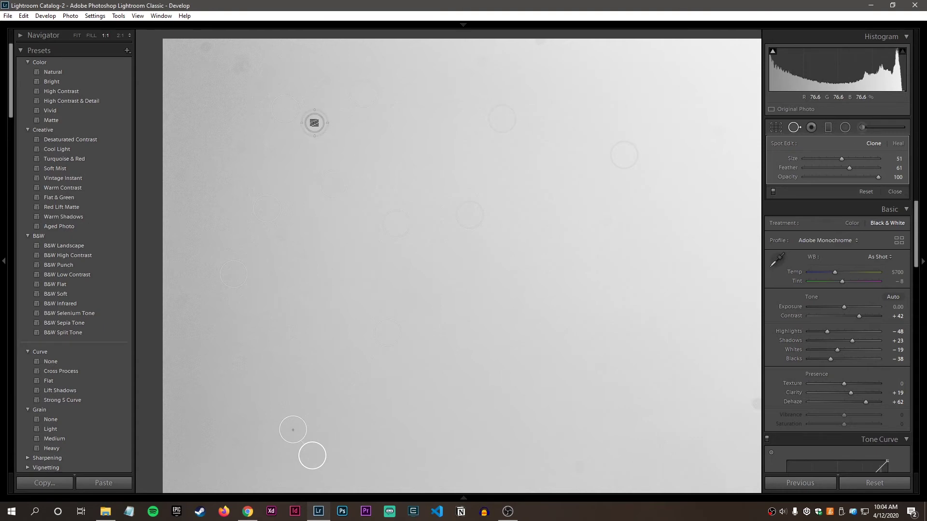
Clone out the fainter dust spots in the sky's upper-left corner, along its top edge and near the left side.
{"action": "left_click", "coordinate": [311, 122]}
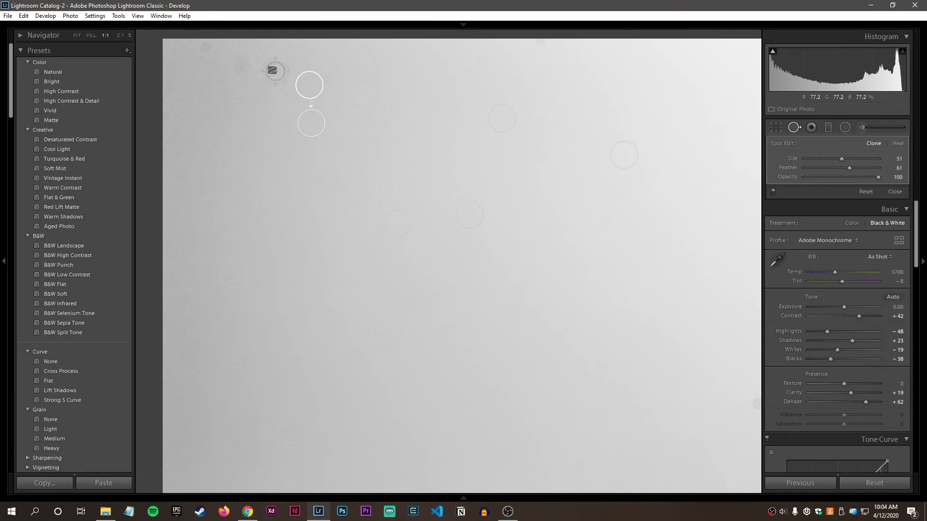
{"action": "left_click", "coordinate": [237, 69]}
{"action": "left_click", "coordinate": [208, 50]}
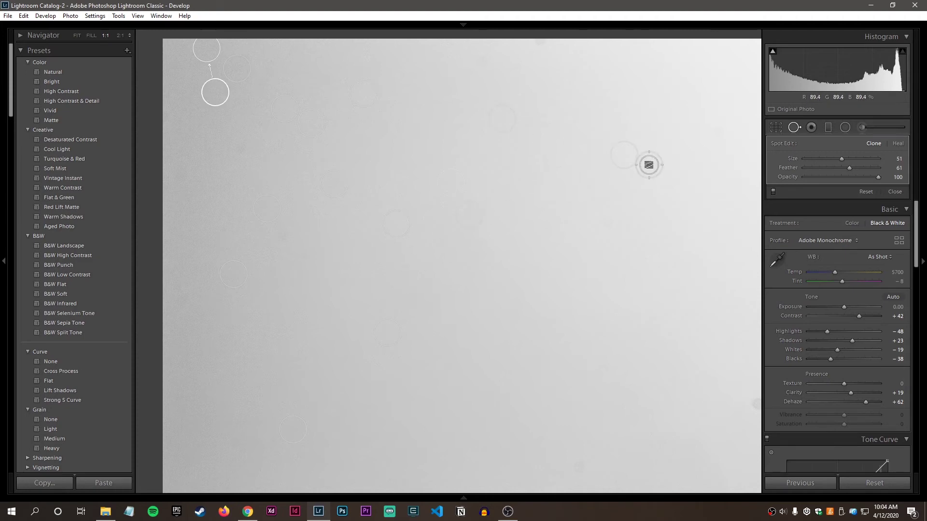
{"action": "left_click", "coordinate": [224, 272]}
{"action": "left_click", "coordinate": [482, 58]}
{"action": "left_click", "coordinate": [539, 44]}
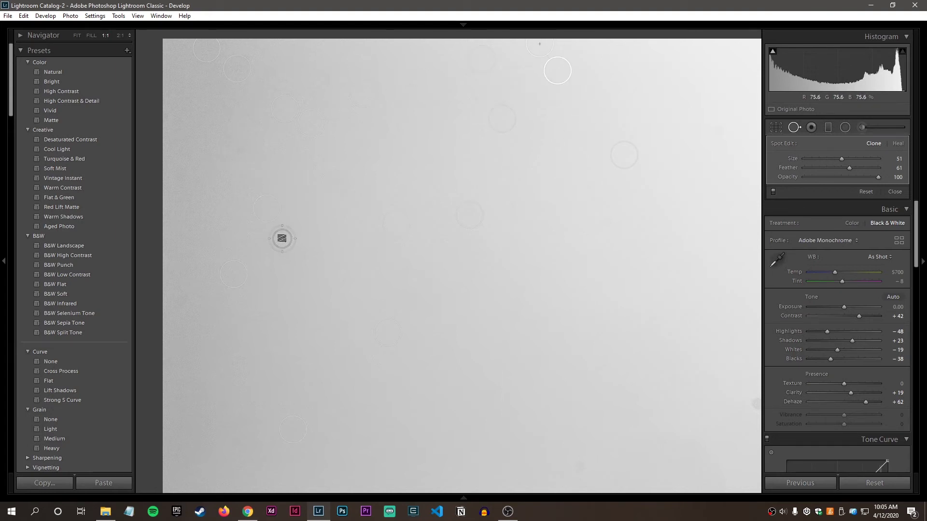
{"action": "left_click", "coordinate": [283, 237]}
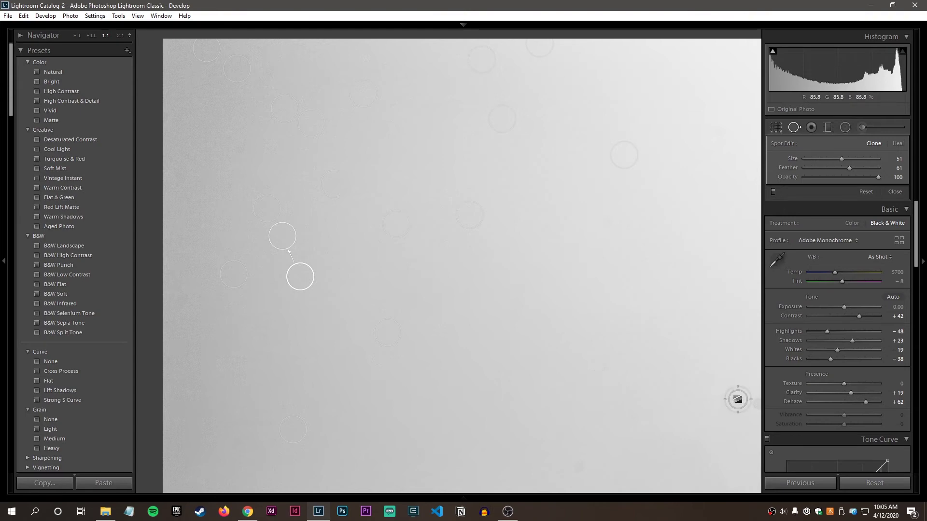
Clone out the dust spot farther right in the sky and one more faint spot near the photo's left edge at size 51.
{"action": "left_click_drag", "start_coordinate": [652, 376], "coordinate": [591, 351]}
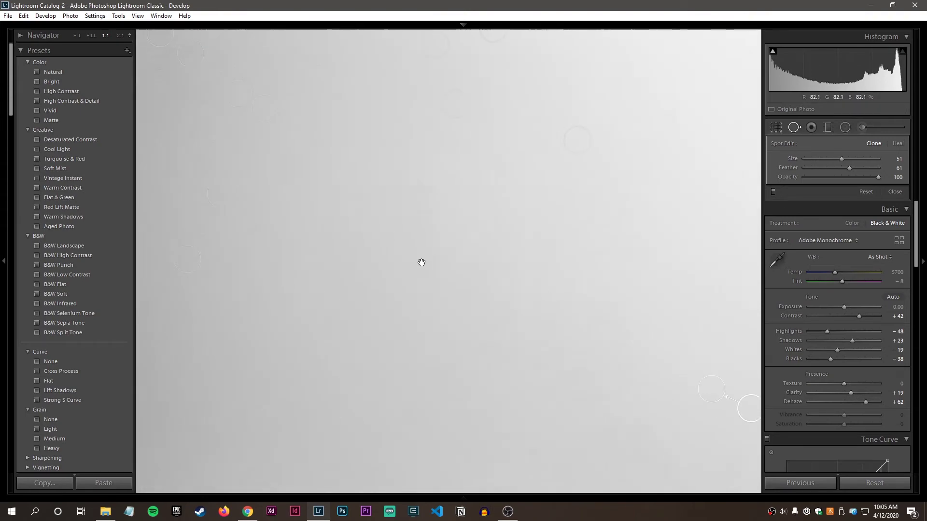
{"action": "left_click_drag", "start_coordinate": [420, 261], "coordinate": [459, 295]}
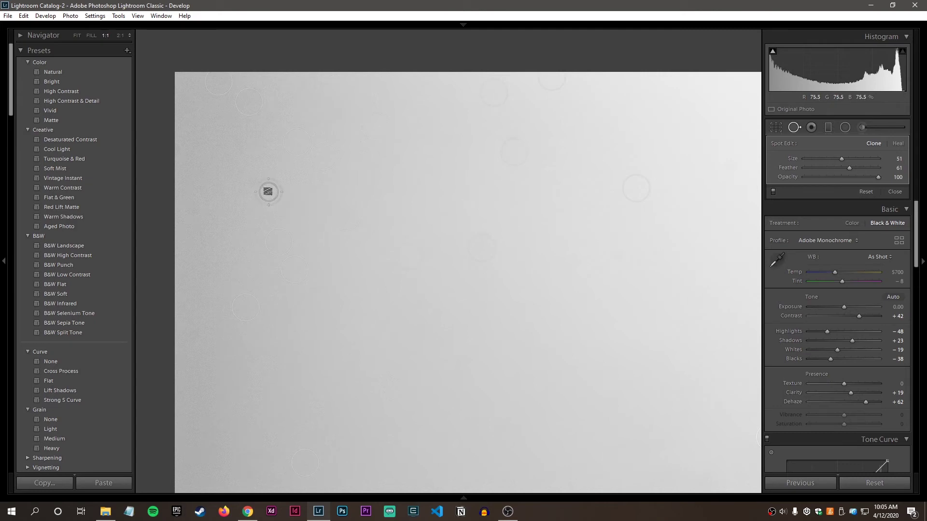
{"action": "left_click", "coordinate": [253, 180]}
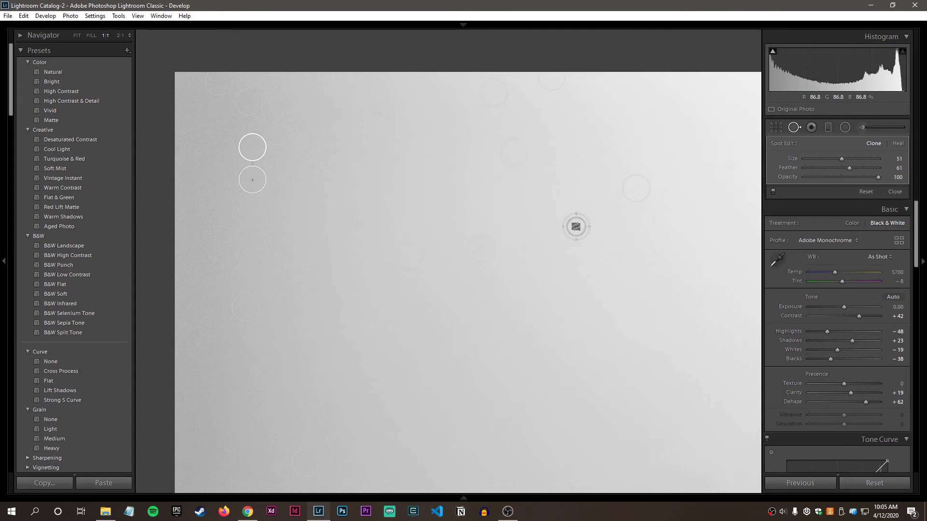
Hide the spot overlays to check the cleaned sky at 1:1 and at full view, and close Spot Removal.
{"action": "key", "text": "h"}
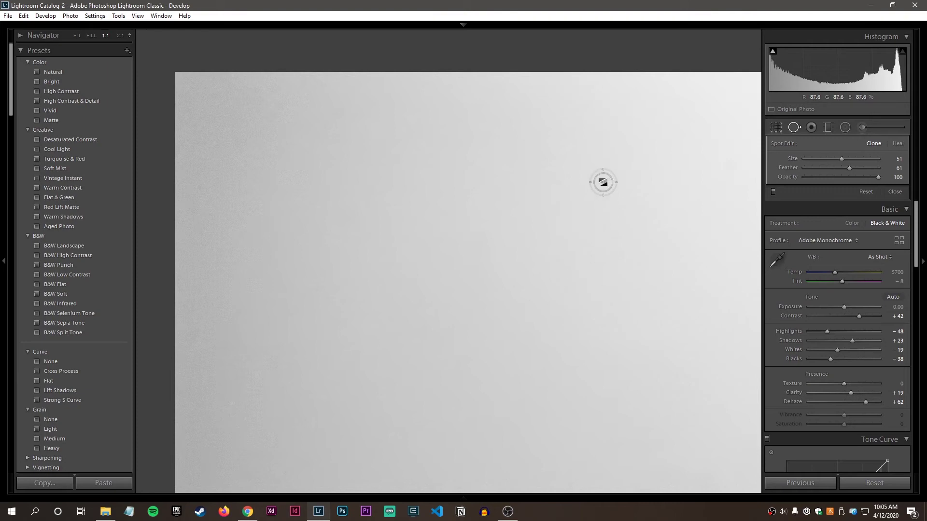
{"action": "key", "text": "h"}
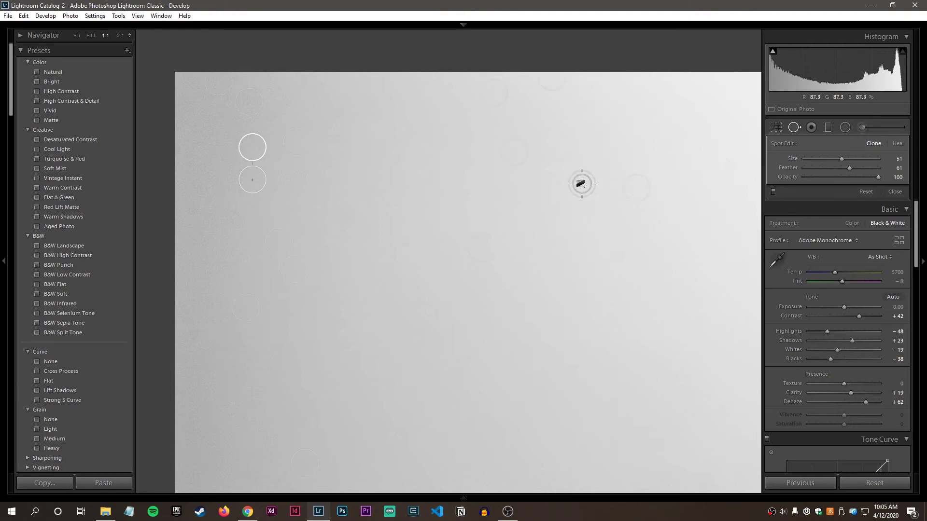
{"action": "key", "text": "z"}
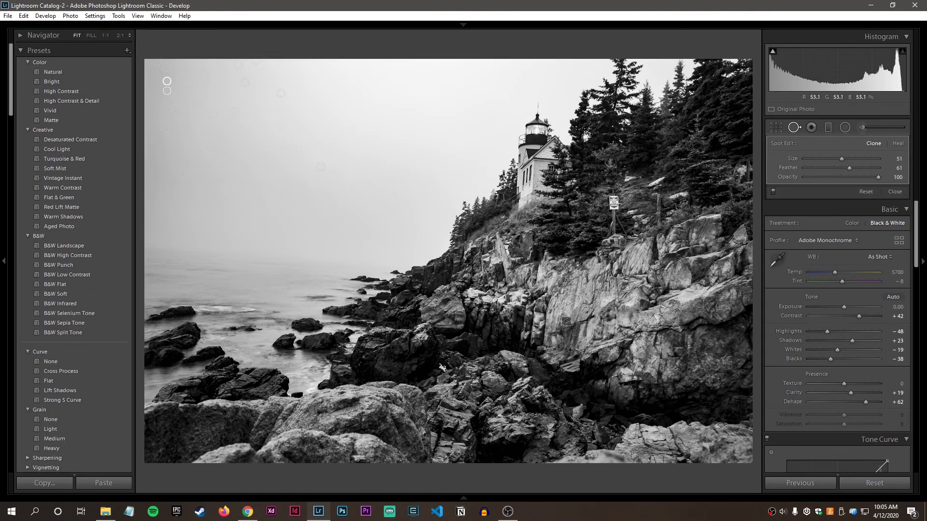
{"action": "key", "text": "h"}
{"action": "left_click", "coordinate": [893, 192]}
Straighten the lighthouse photo in Crop & Straighten by tracing the Straighten tool along the sea horizon.
{"action": "left_click", "coordinate": [775, 127]}
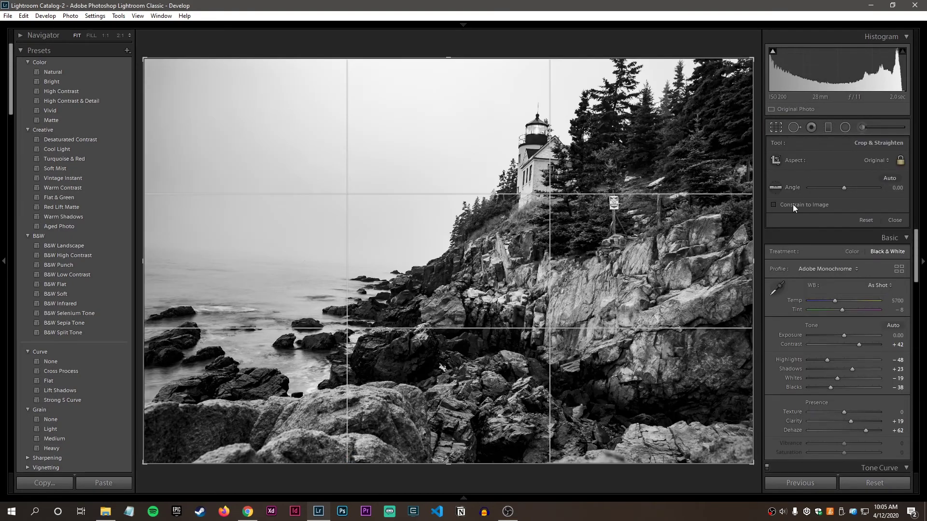
{"action": "left_click", "coordinate": [775, 189]}
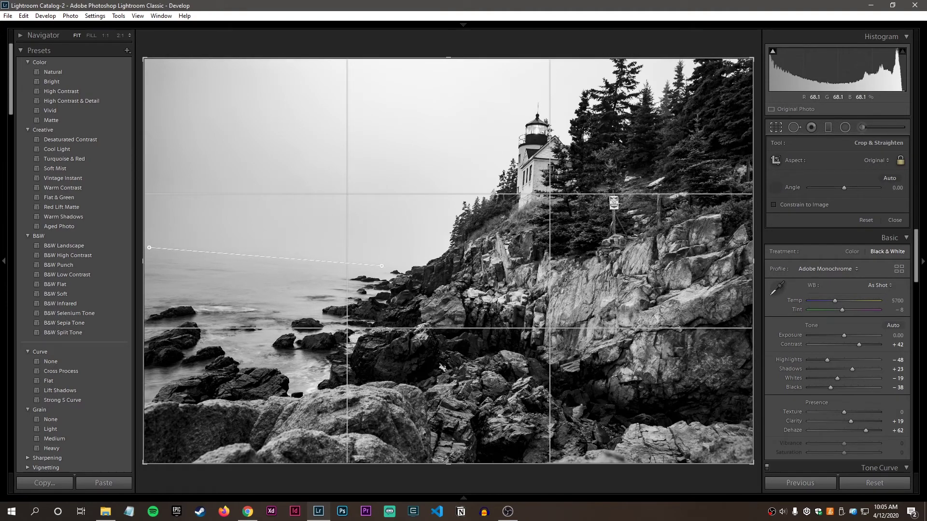
{"action": "left_click_drag", "start_coordinate": [389, 265], "coordinate": [389, 264]}
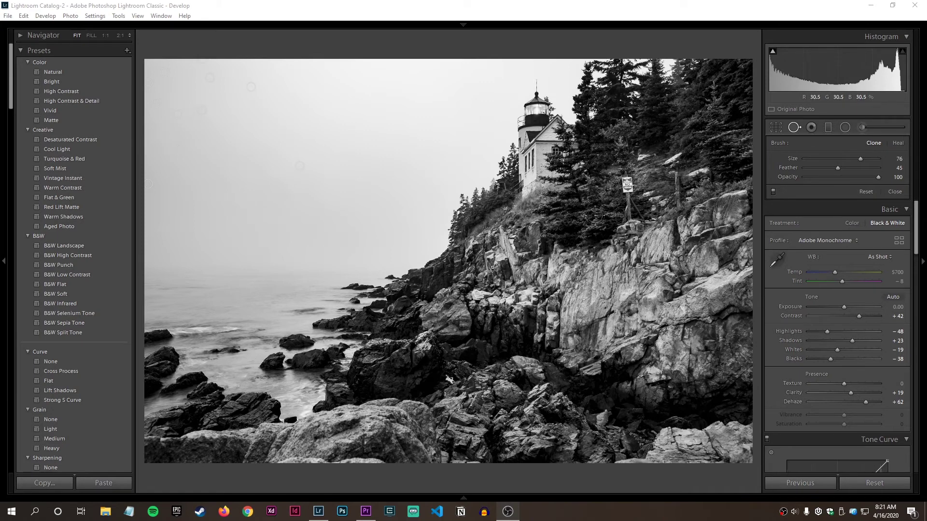
Close Spot Removal and inspect the No Trespassing sign and its post near the lighthouse at 1:1.
{"action": "left_click", "coordinate": [793, 128]}
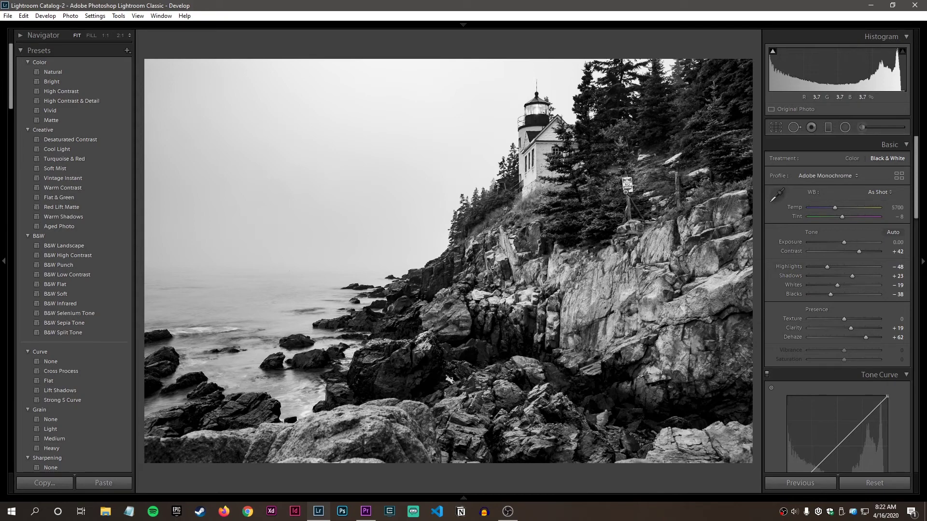
{"action": "left_click", "coordinate": [628, 194]}
{"action": "left_click_drag", "start_coordinate": [615, 232], "coordinate": [480, 286]}
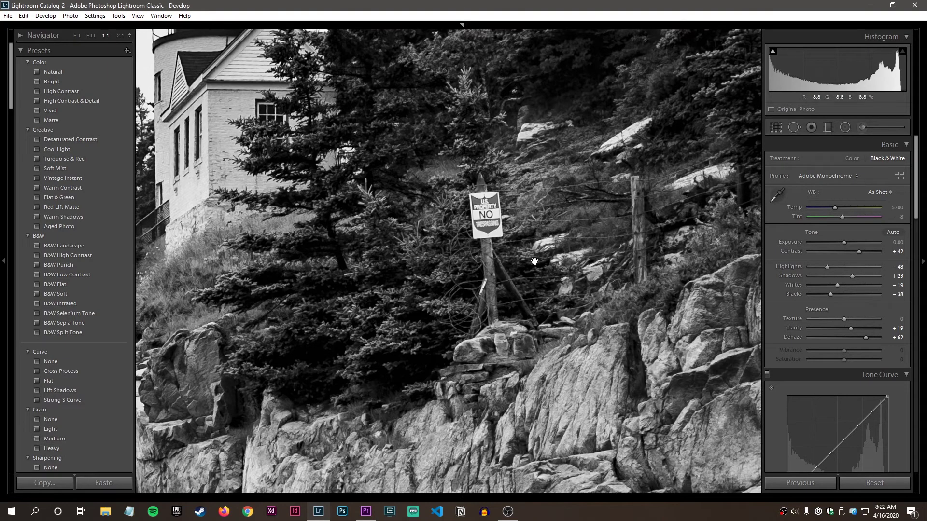
{"action": "left_click", "coordinate": [561, 261]}
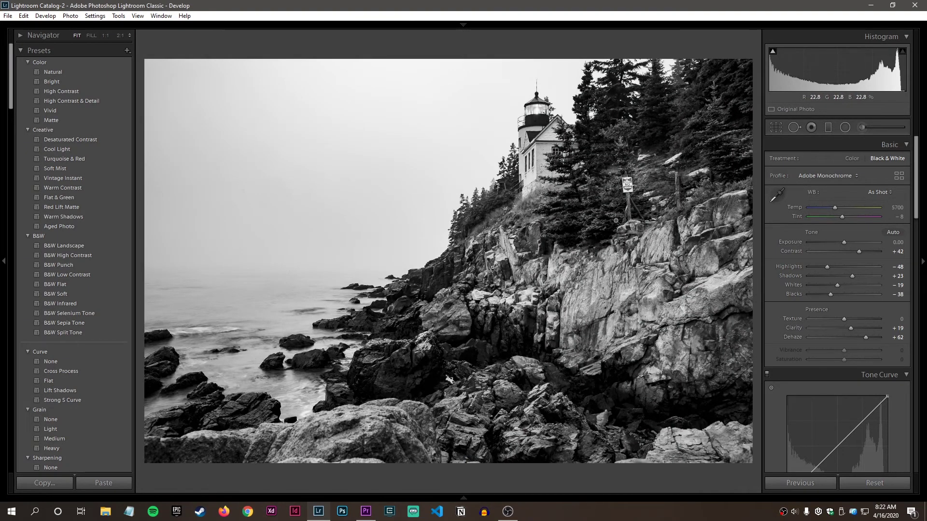
{"action": "left_click", "coordinate": [641, 190]}
{"action": "left_click_drag", "start_coordinate": [641, 189], "coordinate": [596, 243]}
Clone out the No Trespassing sign and post with a size 75 brush stroke sourced from the evergreen branches to its lower left, and hide the overlays.
{"action": "left_click", "coordinate": [793, 128]}
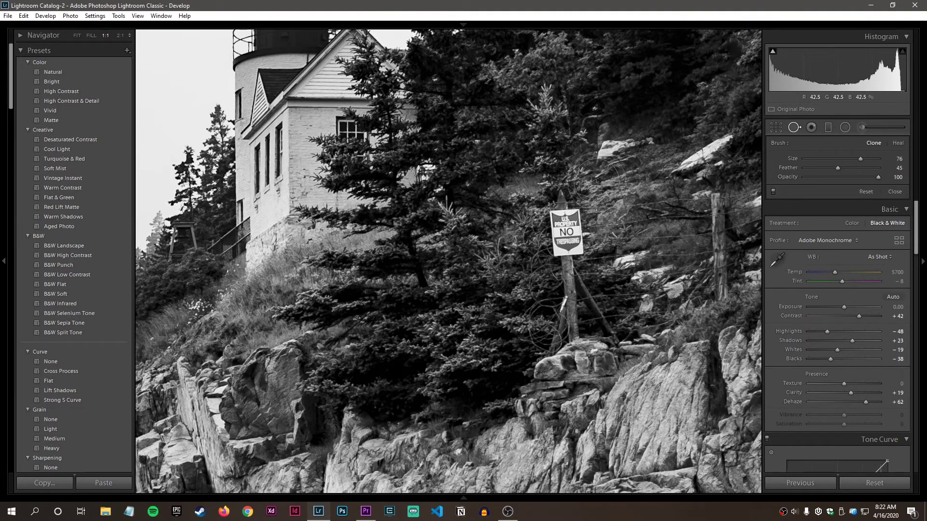
{"action": "scroll", "coordinate": [572, 184], "scroll_direction": "down", "scroll_amount": 1}
{"action": "scroll", "coordinate": [563, 182], "scroll_direction": "up", "scroll_amount": 1}
{"action": "scroll", "coordinate": [561, 195], "scroll_direction": "down", "scroll_amount": 1}
{"action": "mouse_move", "coordinate": [562, 197]}
{"action": "left_mouse_down"}
{"action": "mouse_move", "coordinate": [569, 300]}
{"action": "mouse_move", "coordinate": [556, 323]}
{"action": "mouse_move", "coordinate": [576, 314]}
{"action": "left_mouse_up"}
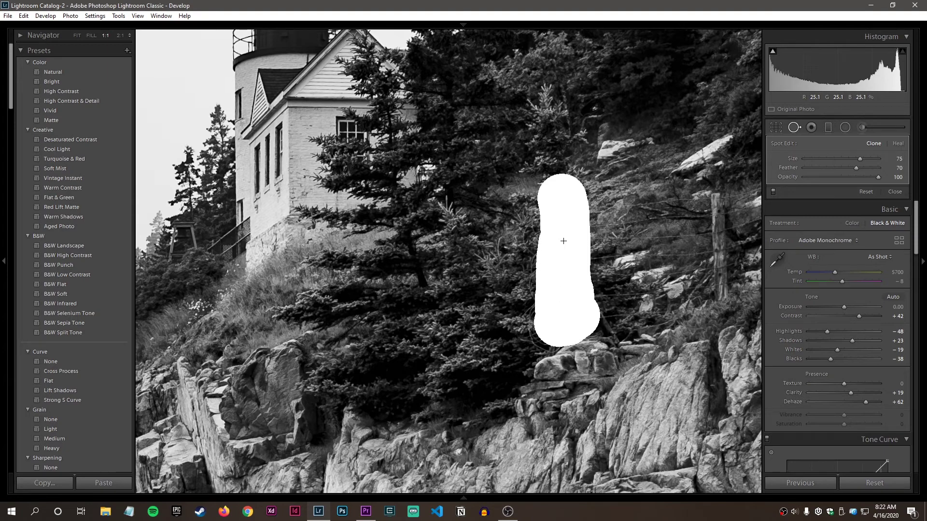
{"action": "left_click_drag", "start_coordinate": [564, 239], "coordinate": [564, 250]}
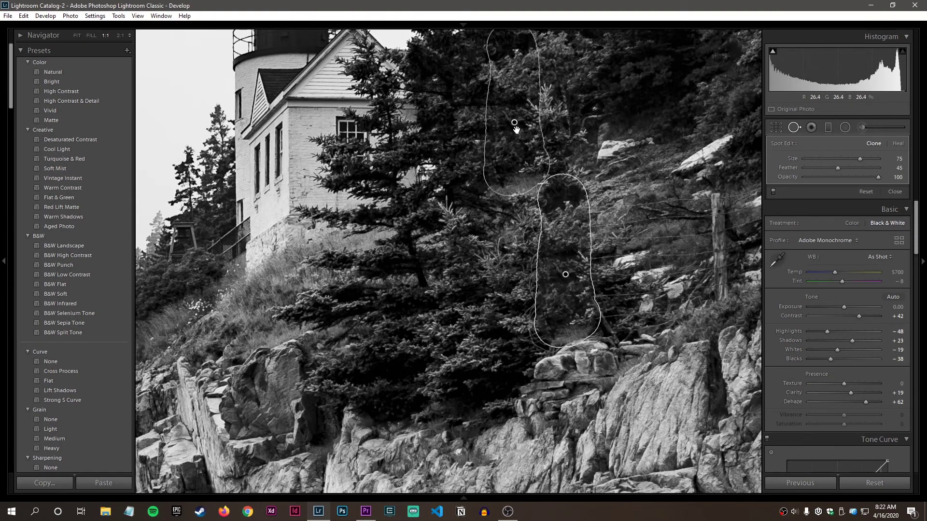
{"action": "mouse_move", "coordinate": [514, 122]}
{"action": "left_mouse_down"}
{"action": "mouse_move", "coordinate": [498, 132]}
{"action": "mouse_move", "coordinate": [482, 226]}
{"action": "mouse_move", "coordinate": [496, 292]}
{"action": "mouse_move", "coordinate": [483, 328]}
{"action": "mouse_move", "coordinate": [491, 323]}
{"action": "mouse_move", "coordinate": [456, 274]}
{"action": "mouse_move", "coordinate": [472, 318]}
{"action": "left_mouse_up"}
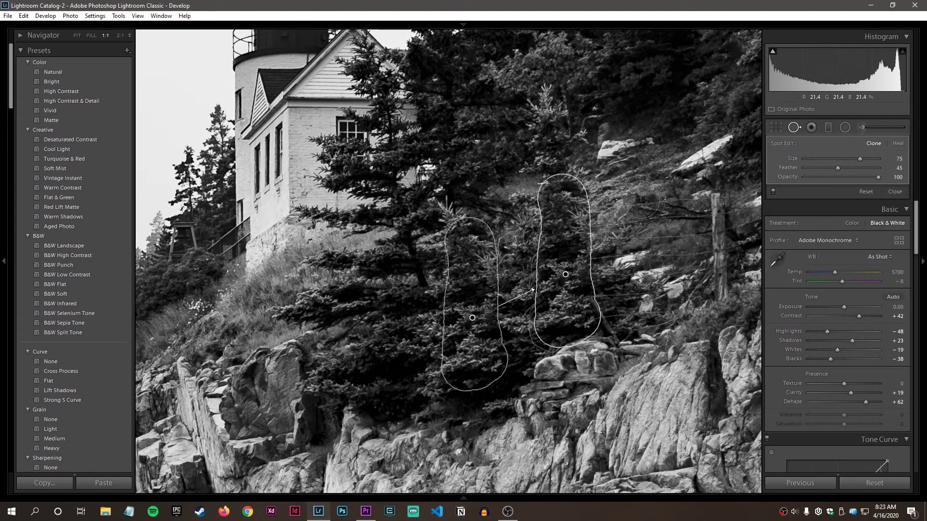
{"action": "key", "text": "h"}
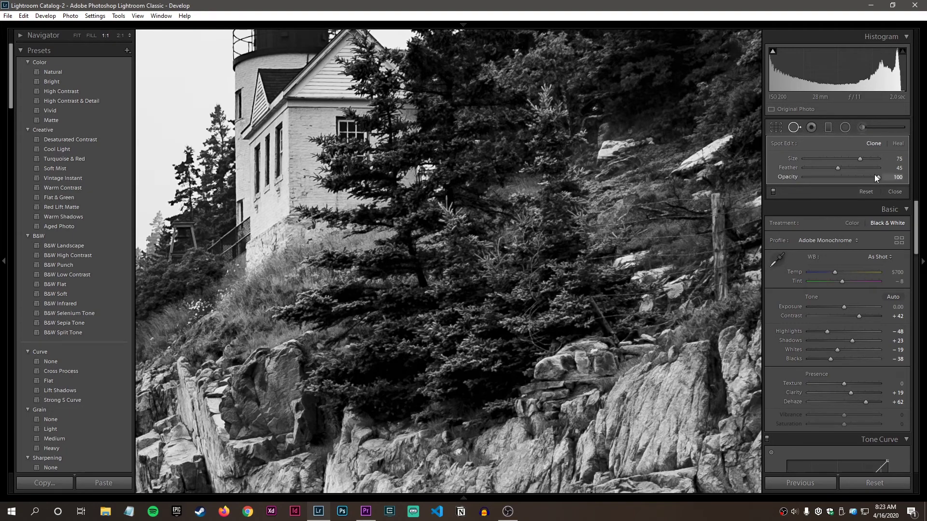
Close Spot Removal and inspect the retouched area where the sign stood, at full view and 1:1.
{"action": "left_click", "coordinate": [894, 192]}
{"action": "left_click", "coordinate": [506, 258]}
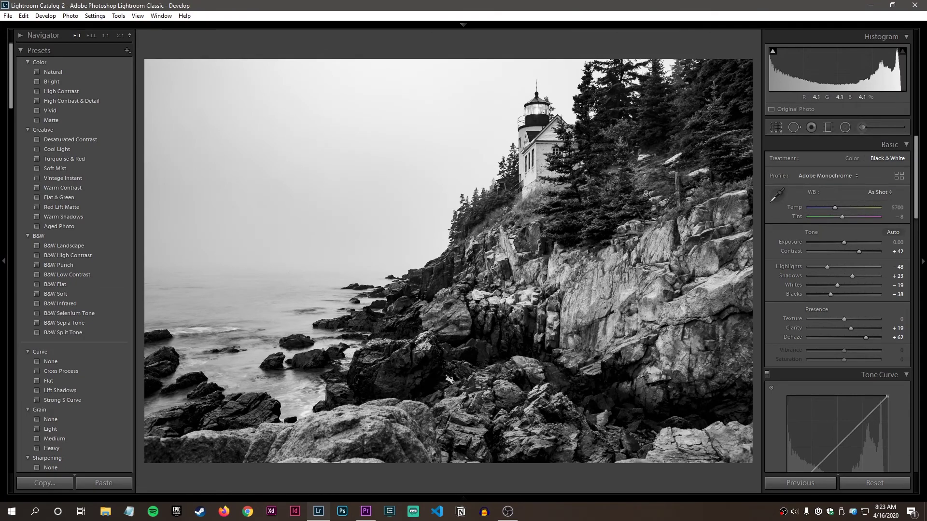
{"action": "left_click", "coordinate": [665, 200]}
{"action": "left_click_drag", "start_coordinate": [658, 193], "coordinate": [603, 213]}
{"action": "left_click", "coordinate": [563, 221]}
Toggle the Spot Removal edits off and on to compare the lighthouse photo before and after, and close Spot Removal.
{"action": "key", "text": "q"}
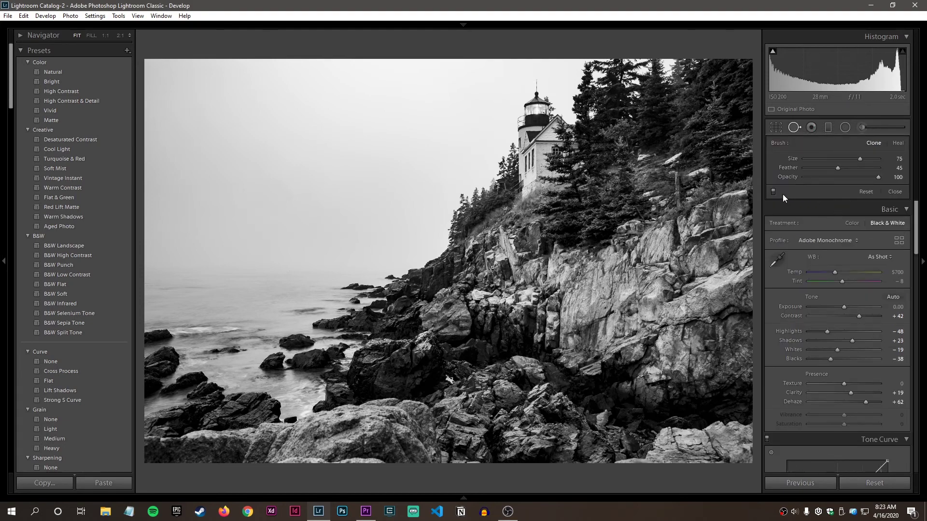
{"action": "left_click", "coordinate": [772, 191]}
{"action": "left_click", "coordinate": [772, 191]}
{"action": "left_click", "coordinate": [772, 192]}
{"action": "left_click", "coordinate": [772, 191]}
{"action": "left_click", "coordinate": [772, 191]}
{"action": "left_click", "coordinate": [772, 192]}
{"action": "left_click", "coordinate": [772, 192]}
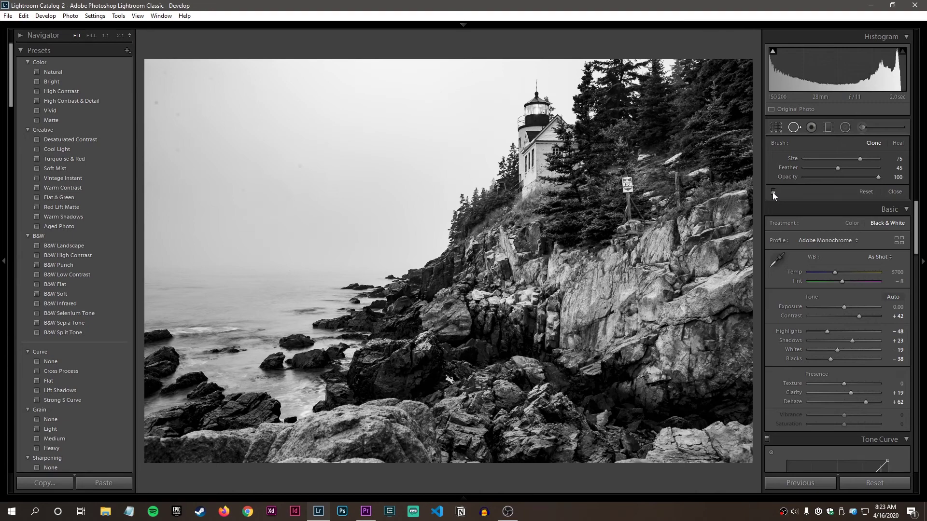
{"action": "left_click", "coordinate": [772, 191]}
{"action": "left_click", "coordinate": [772, 191]}
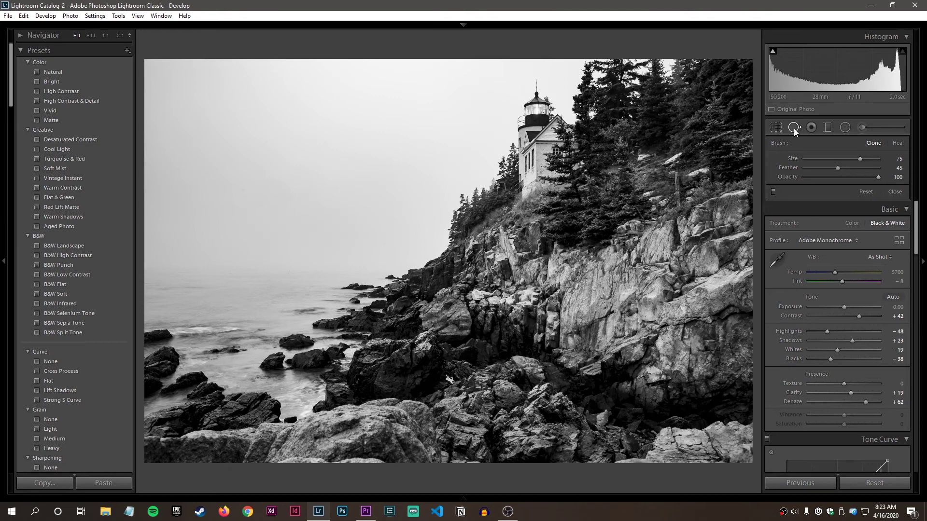
{"action": "left_click", "coordinate": [894, 191]}
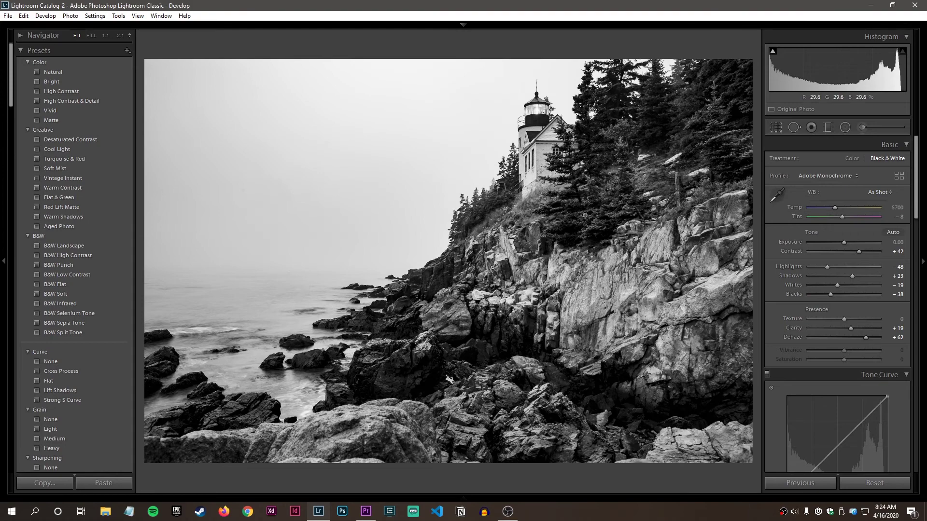
Open the next photo, the black cat, in Spot Removal and delete the existing clone spots on its forehead and above its right eye.
{"action": "key", "text": "Right"}
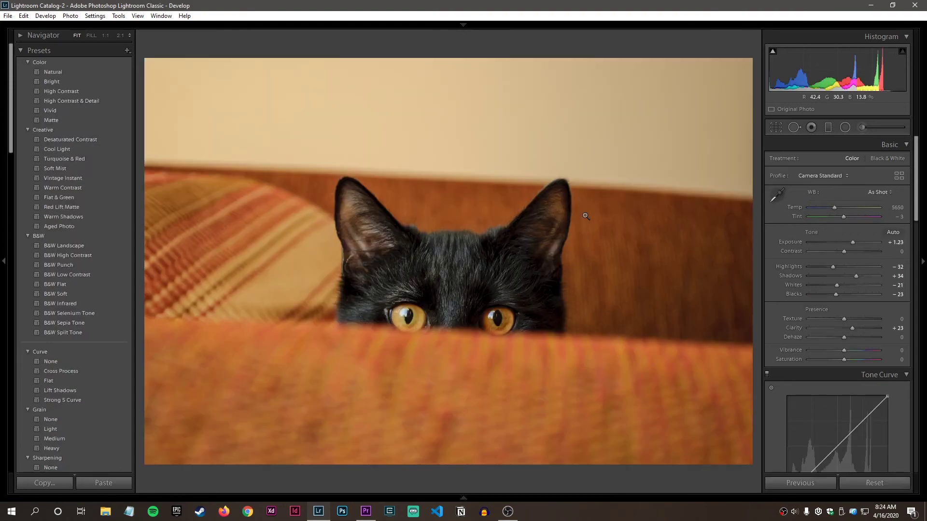
{"action": "key", "text": "q"}
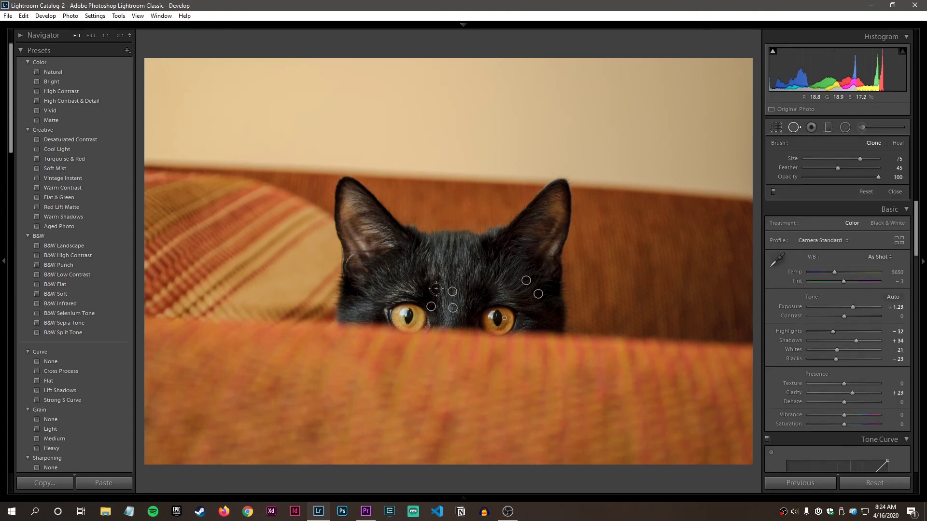
{"action": "mouse_move", "coordinate": [453, 291]}
{"action": "left_mouse_down"}
{"action": "mouse_move", "coordinate": [433, 306]}
{"action": "mouse_move", "coordinate": [452, 307]}
{"action": "left_mouse_up"}
{"action": "key", "text": "Delete"}
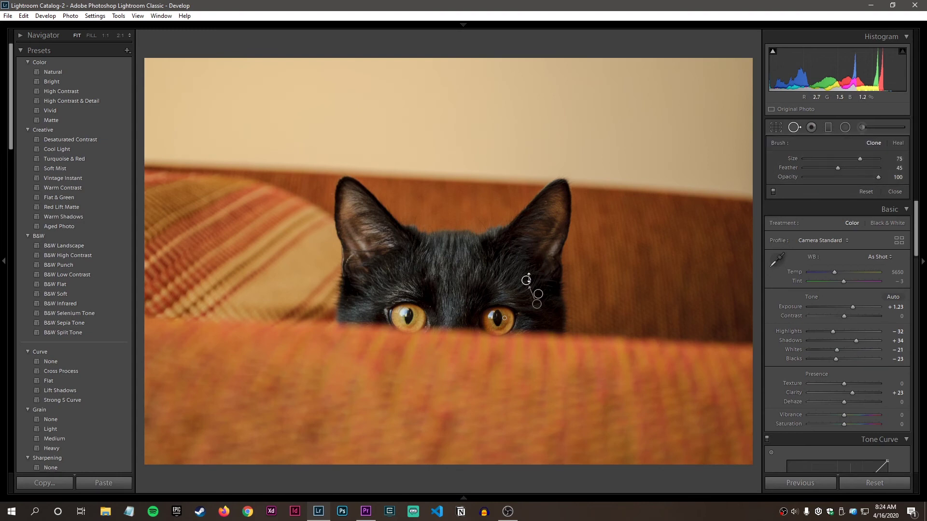
{"action": "left_click", "coordinate": [526, 280]}
{"action": "key", "text": "Delete"}
Clone out the four light specks in the fur between the cat's eyes at 1:1, using size 32 spots.
{"action": "key", "text": "z"}
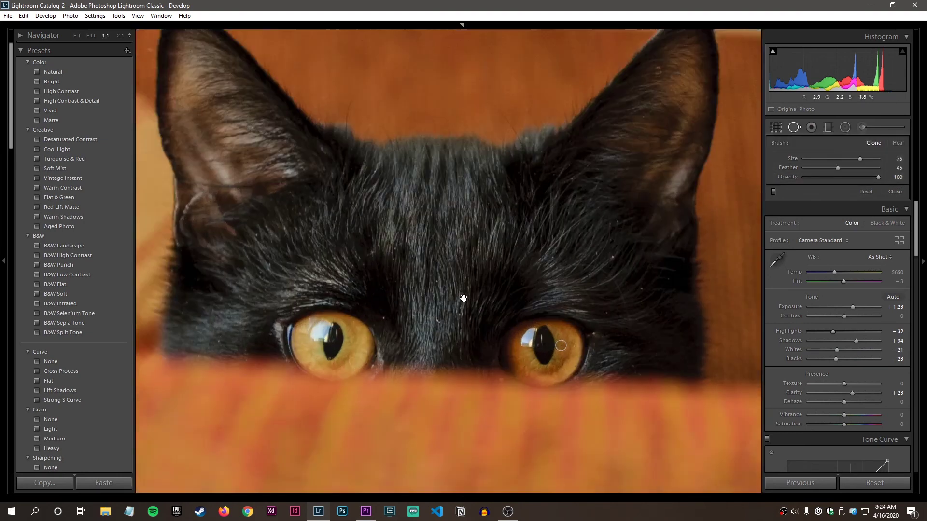
{"action": "left_click_drag", "start_coordinate": [451, 277], "coordinate": [491, 251]}
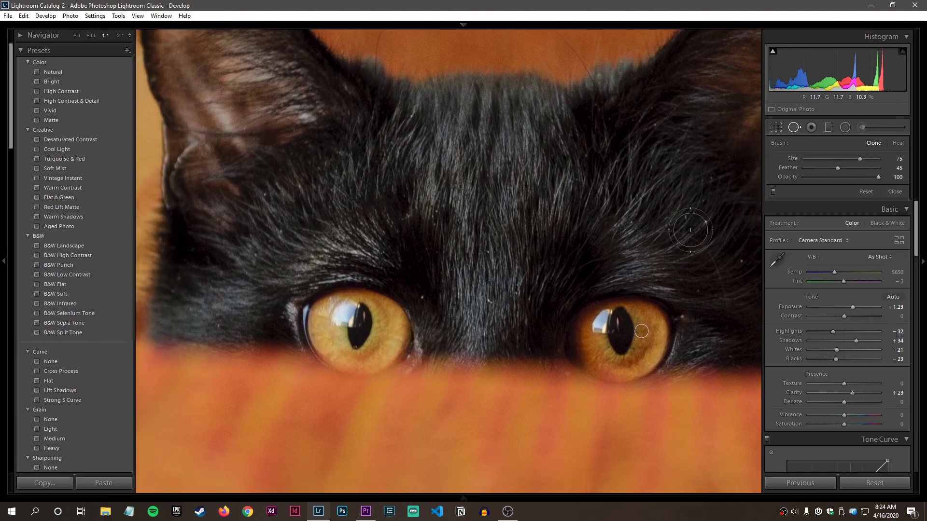
{"action": "key", "text": "q"}
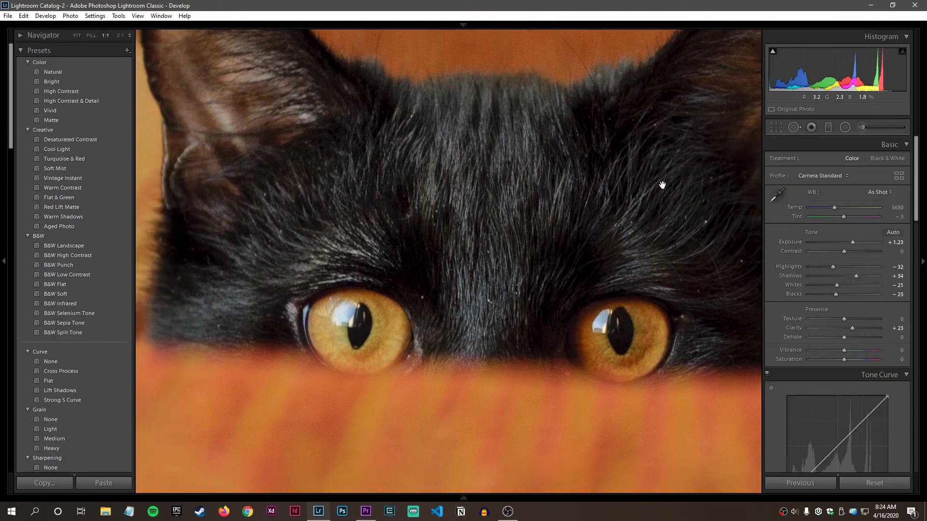
{"action": "left_click", "coordinate": [790, 128]}
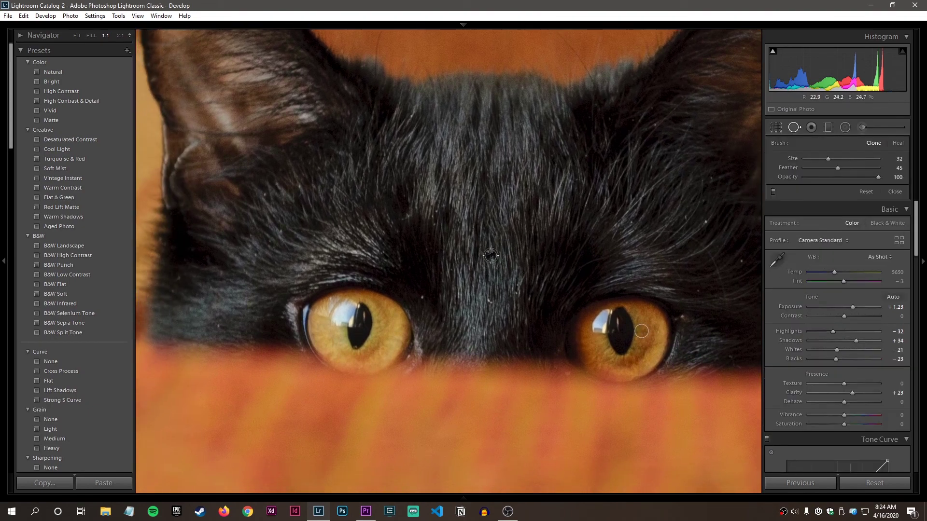
{"action": "left_click", "coordinate": [487, 252]}
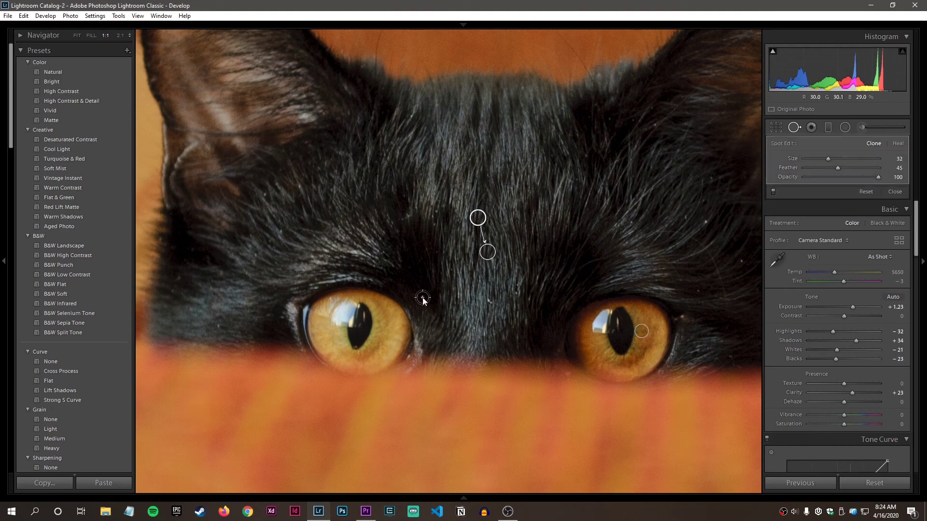
{"action": "left_click", "coordinate": [422, 296]}
{"action": "left_click", "coordinate": [490, 302]}
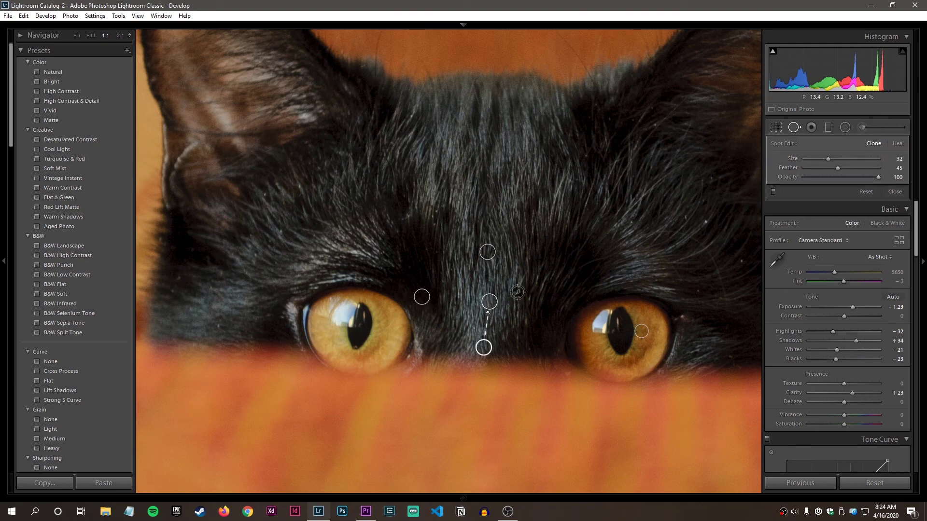
{"action": "left_click", "coordinate": [518, 289]}
Clone out the specks around the cat's right eye and below its right ear at size 32, hide the overlays and close Spot Removal.
{"action": "left_click", "coordinate": [704, 221]}
{"action": "left_click", "coordinate": [683, 217]}
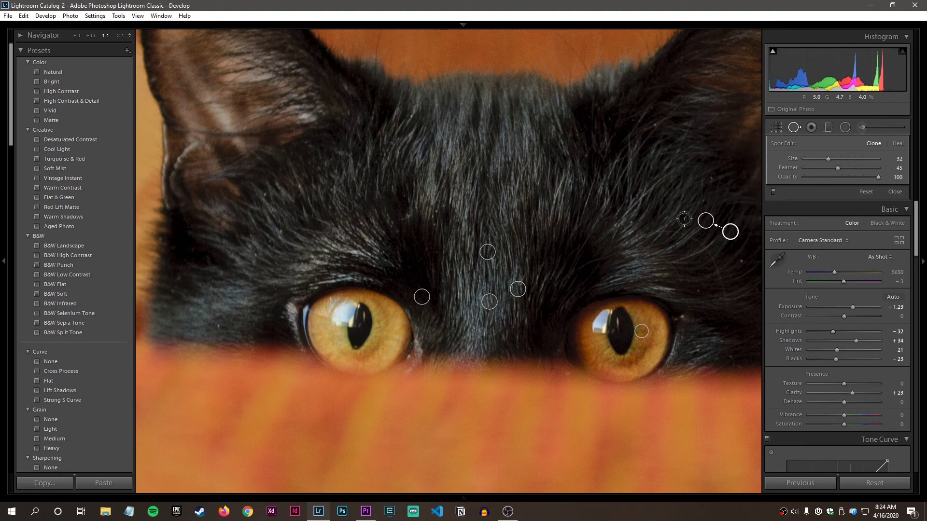
{"action": "left_click", "coordinate": [742, 259]}
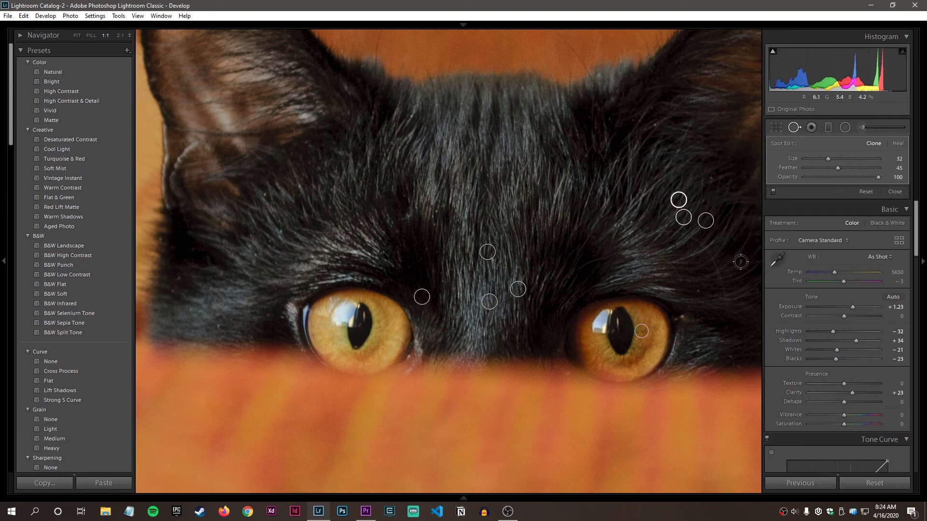
{"action": "left_click", "coordinate": [697, 290]}
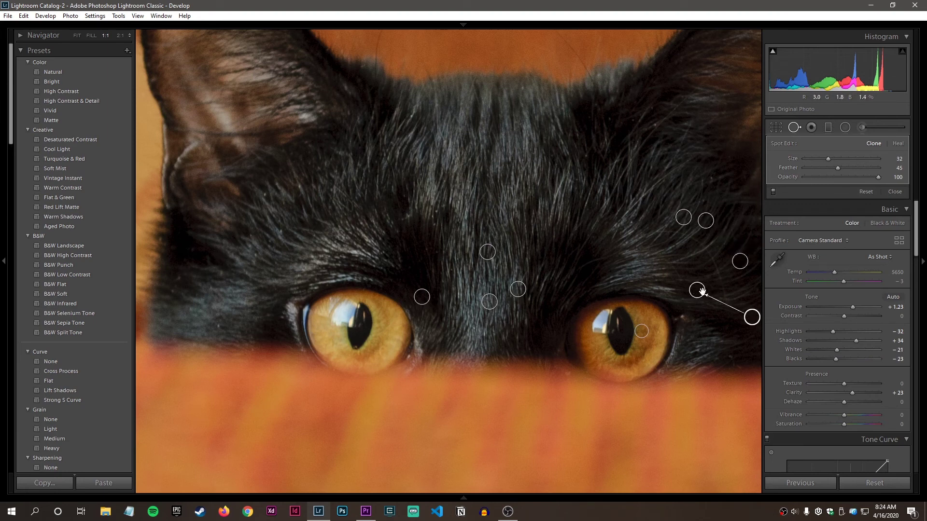
{"action": "left_click", "coordinate": [653, 125]}
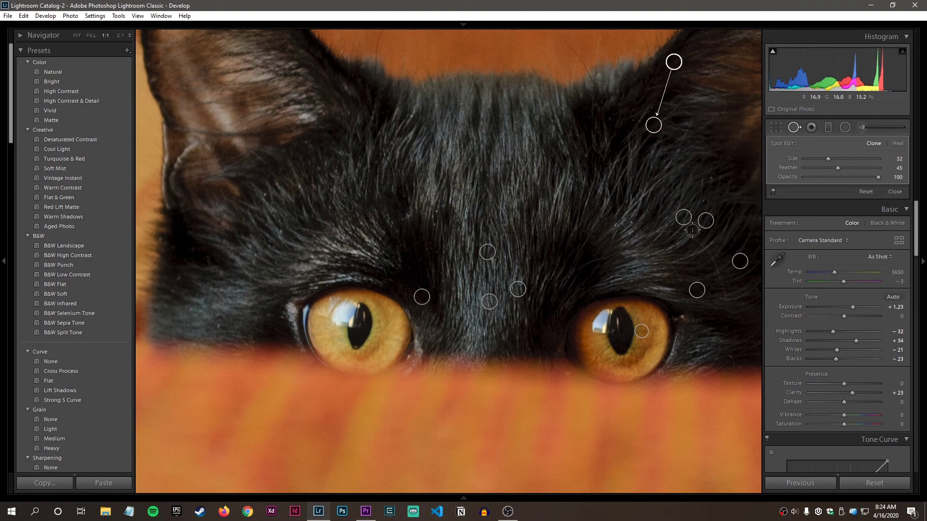
{"action": "key", "text": "h"}
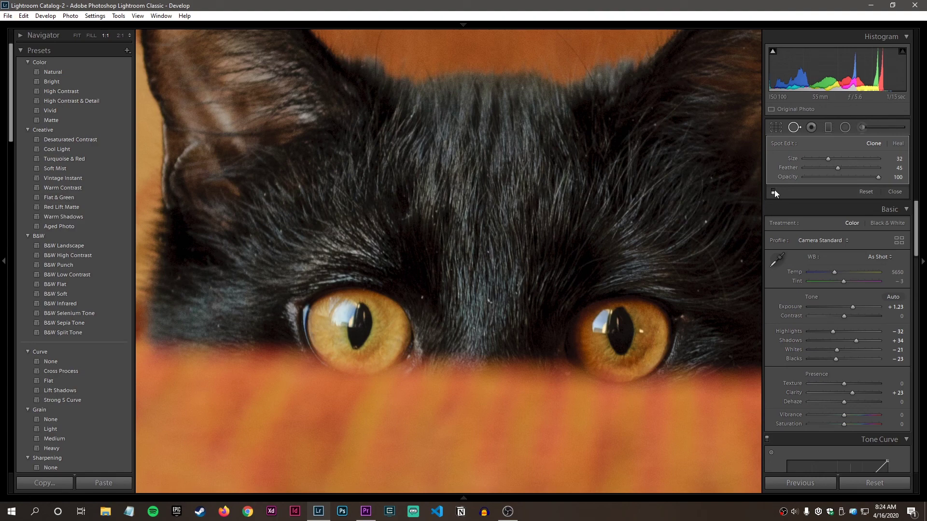
{"action": "left_click", "coordinate": [895, 191]}
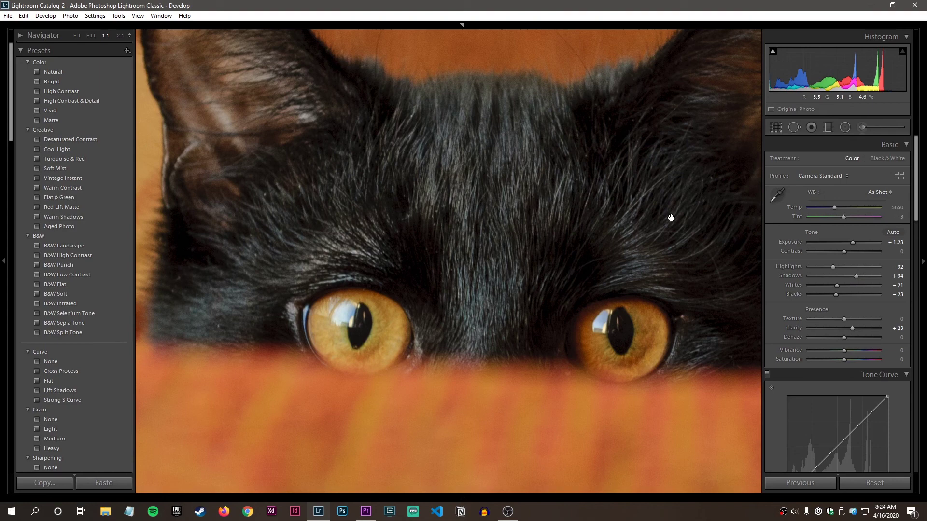
Open the next photo, the harbor town, in Spot Removal and delete the existing clone spot in the sky above the houses.
{"action": "key", "text": "Right"}
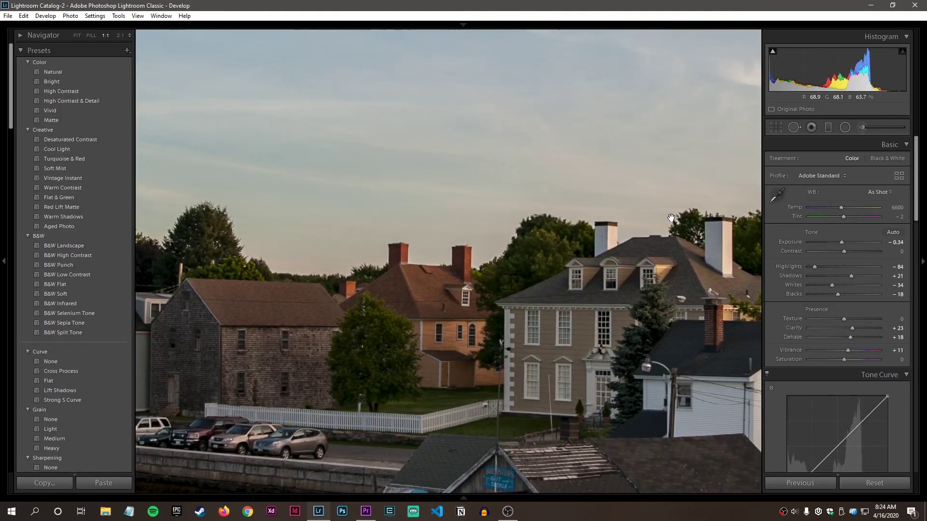
{"action": "left_click", "coordinate": [452, 284]}
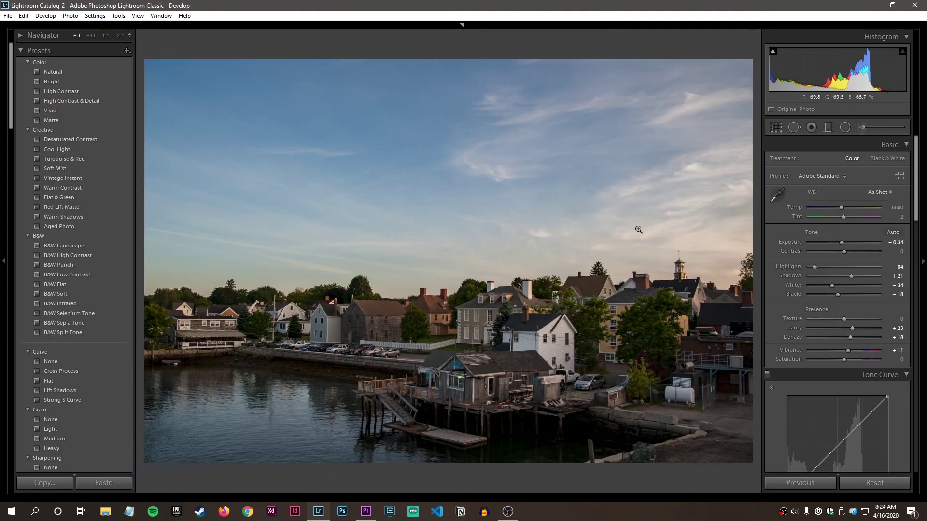
{"action": "left_click", "coordinate": [794, 126]}
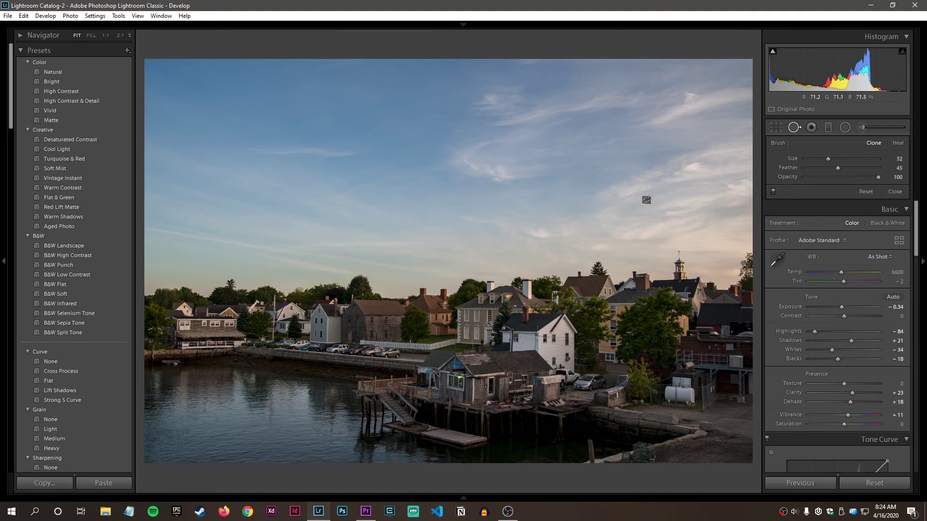
{"action": "left_click", "coordinate": [490, 233]}
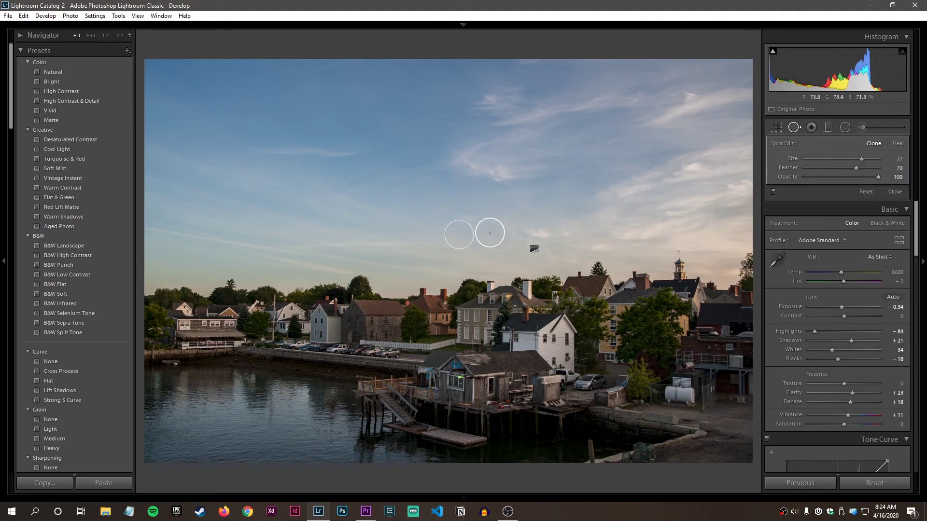
{"action": "key", "text": "Delete"}
Clone out the dark dust spot in the sky above the houses at size 77 from nearby clear sky, and close Spot Removal.
{"action": "left_click", "coordinate": [499, 233]}
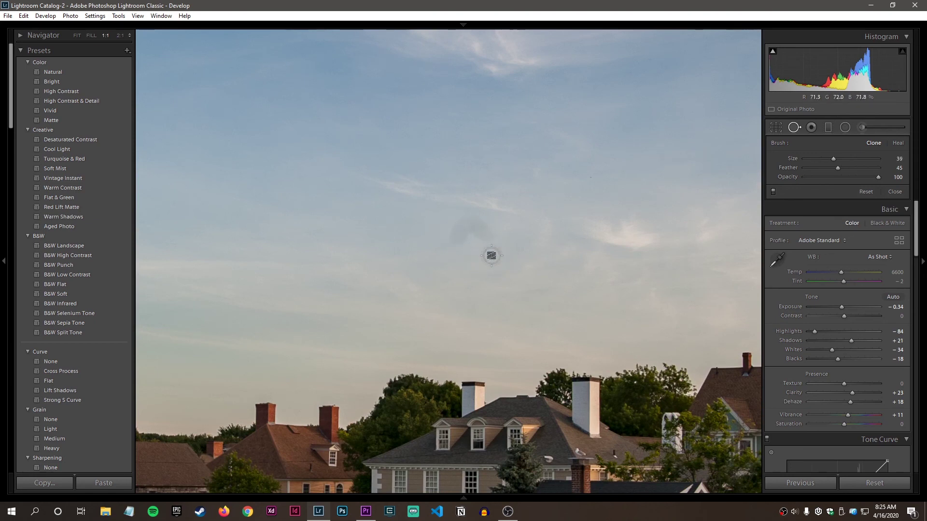
{"action": "scroll", "coordinate": [483, 248], "scroll_direction": "up", "scroll_amount": 8}
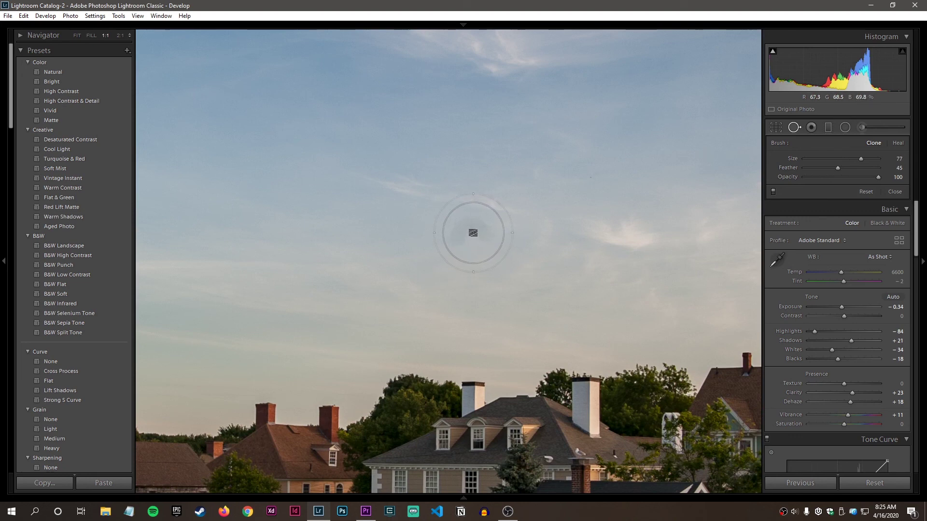
{"action": "left_click", "coordinate": [472, 233]}
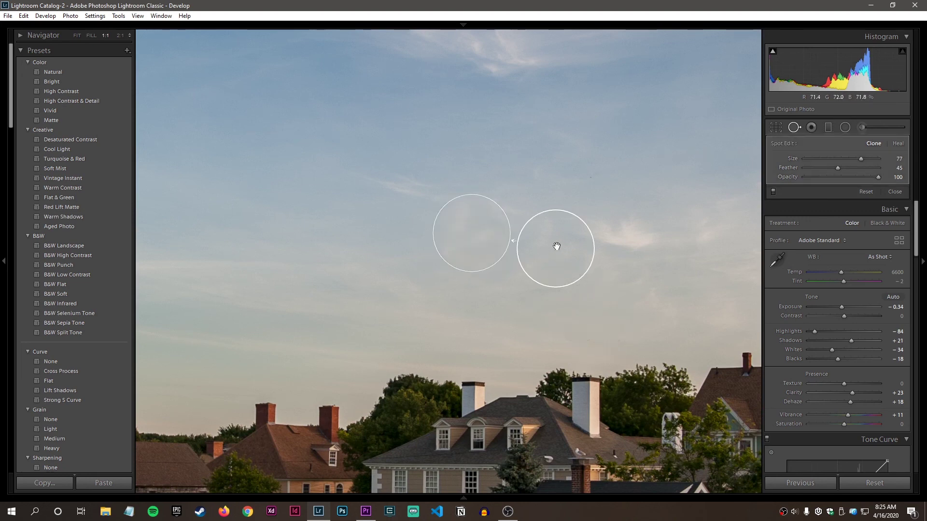
{"action": "mouse_move", "coordinate": [433, 293]}
{"action": "left_mouse_down"}
{"action": "mouse_move", "coordinate": [385, 234]}
{"action": "mouse_move", "coordinate": [375, 248]}
{"action": "mouse_move", "coordinate": [376, 240]}
{"action": "left_mouse_up"}
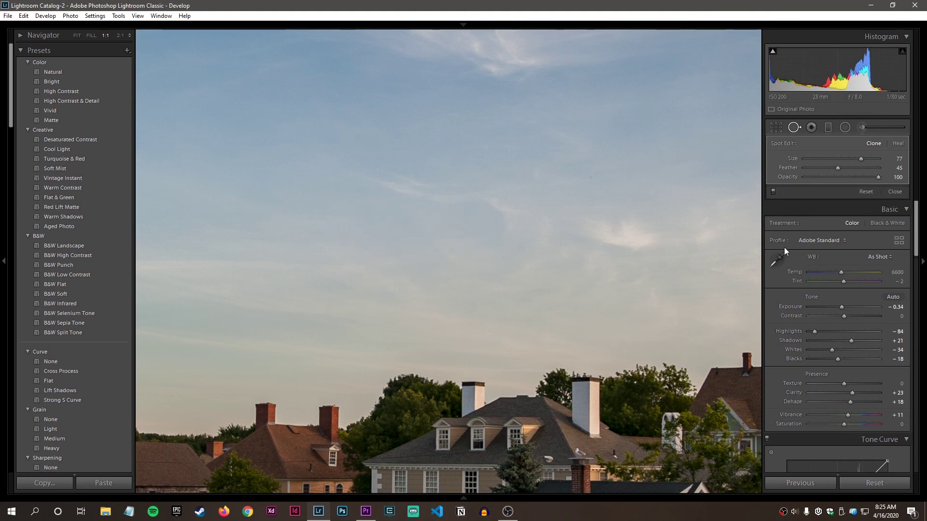
{"action": "left_click", "coordinate": [893, 192]}
{"action": "left_click", "coordinate": [492, 259]}
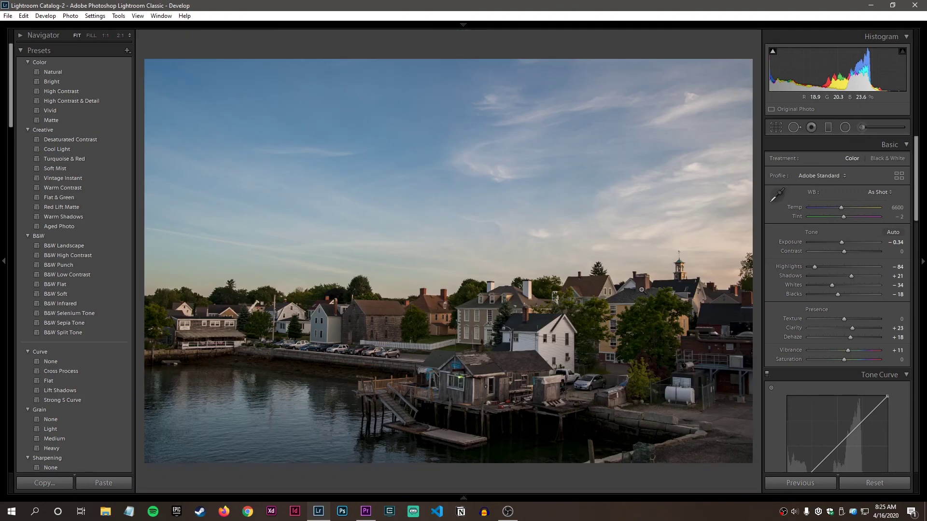